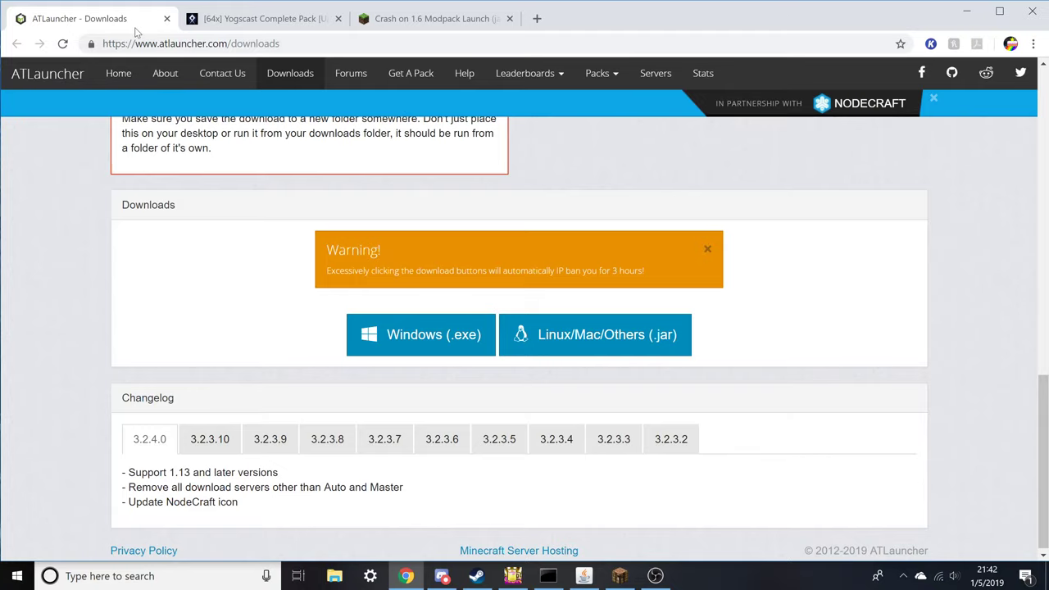
Check the BDcraft pack page and 1.6 crash thread, then download the ATLauncher Windows (.exe) installer.
left_click(246, 20)
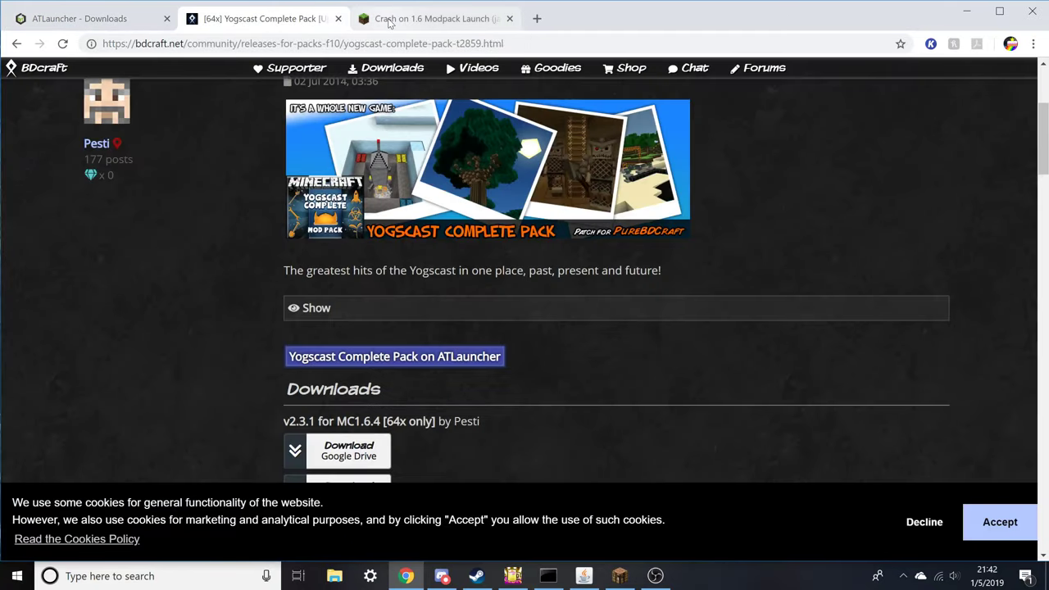
left_click(374, 19)
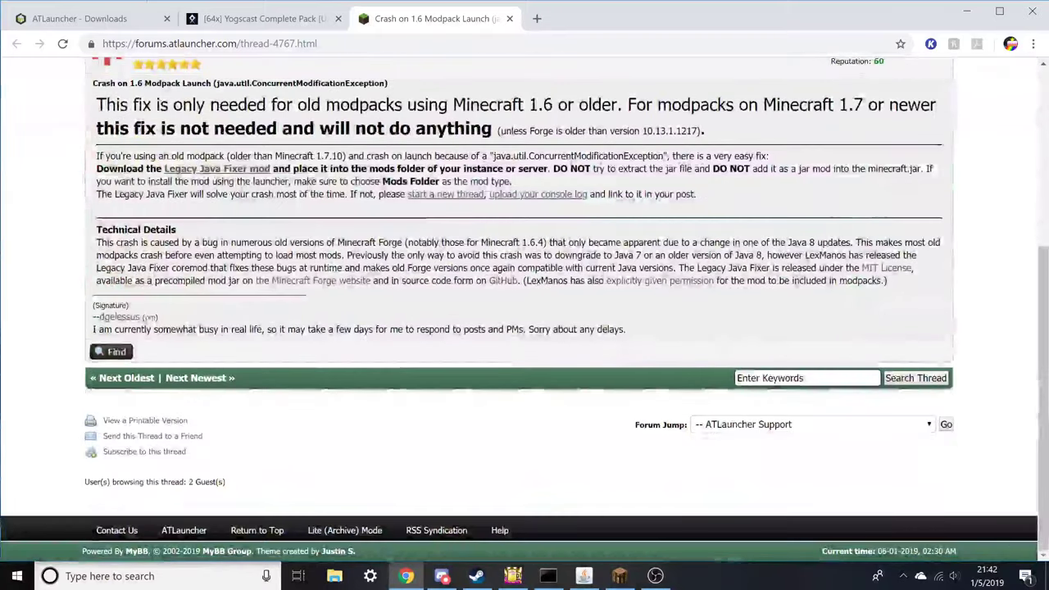
left_click(96, 21)
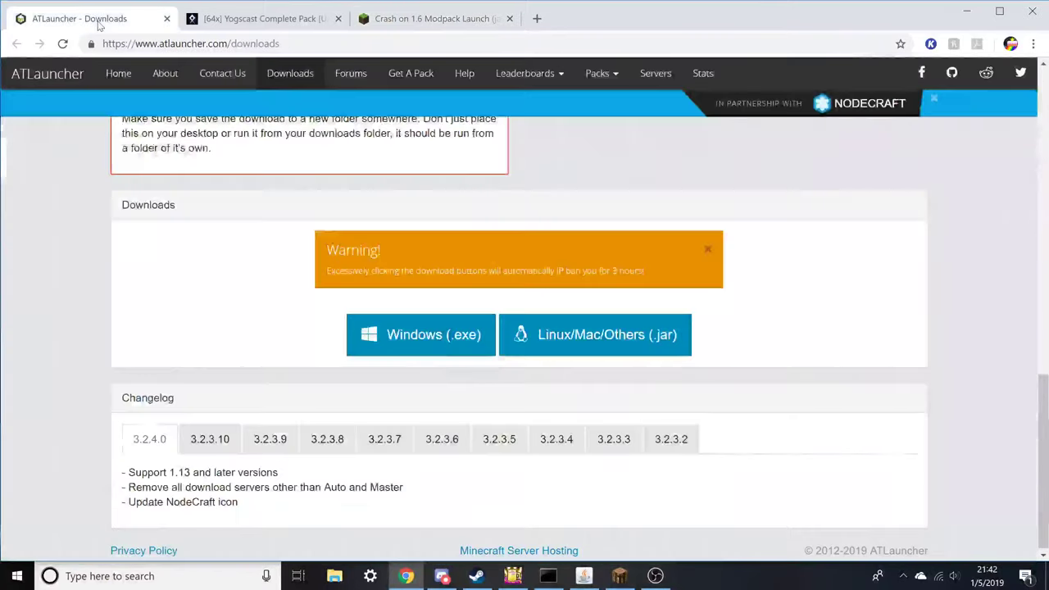
scroll(210, 176, "down", 1)
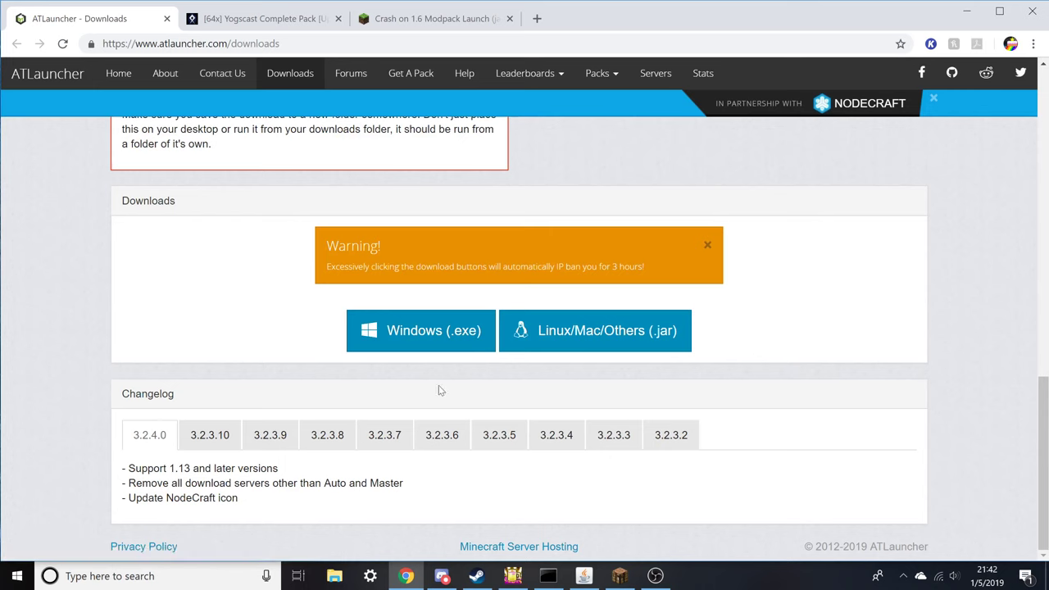
left_click(430, 342)
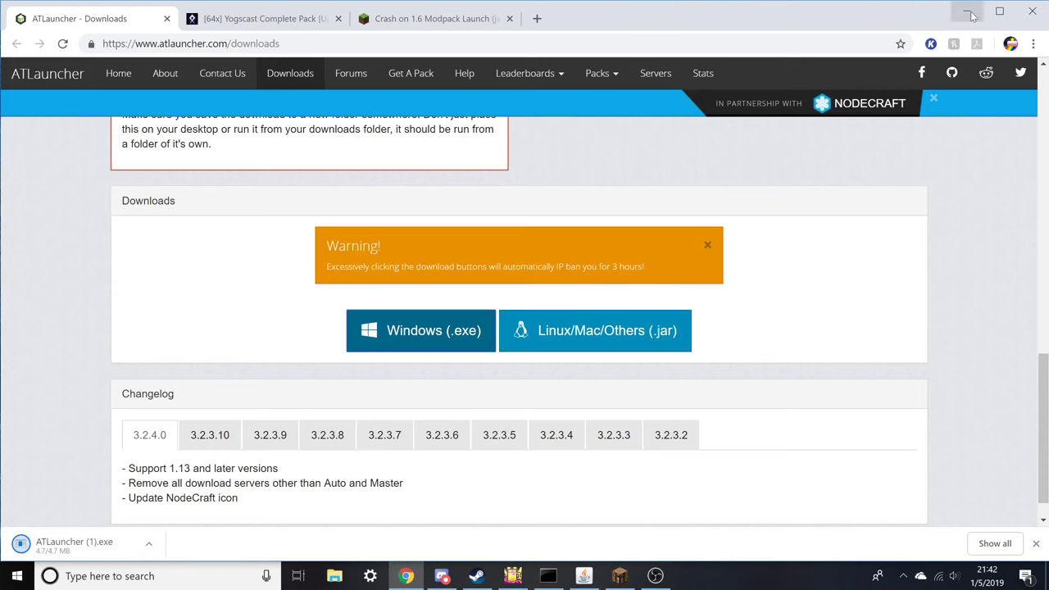
Restore the browser window and create a 'New folder' on the desktop.
double_click(836, 18)
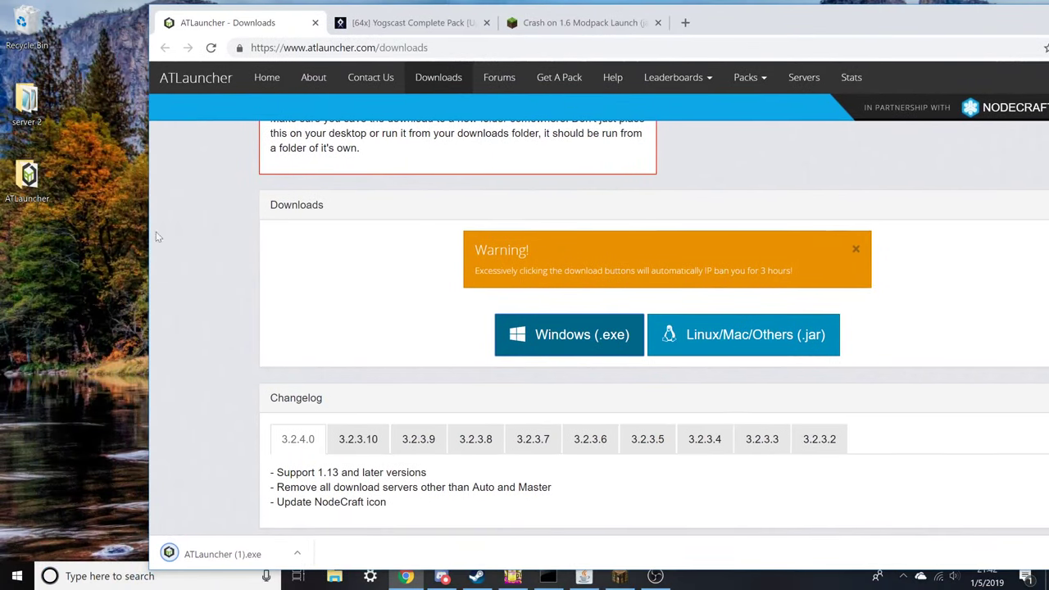
right_click(47, 244)
mouse_move(166, 409)
left_click(255, 405)
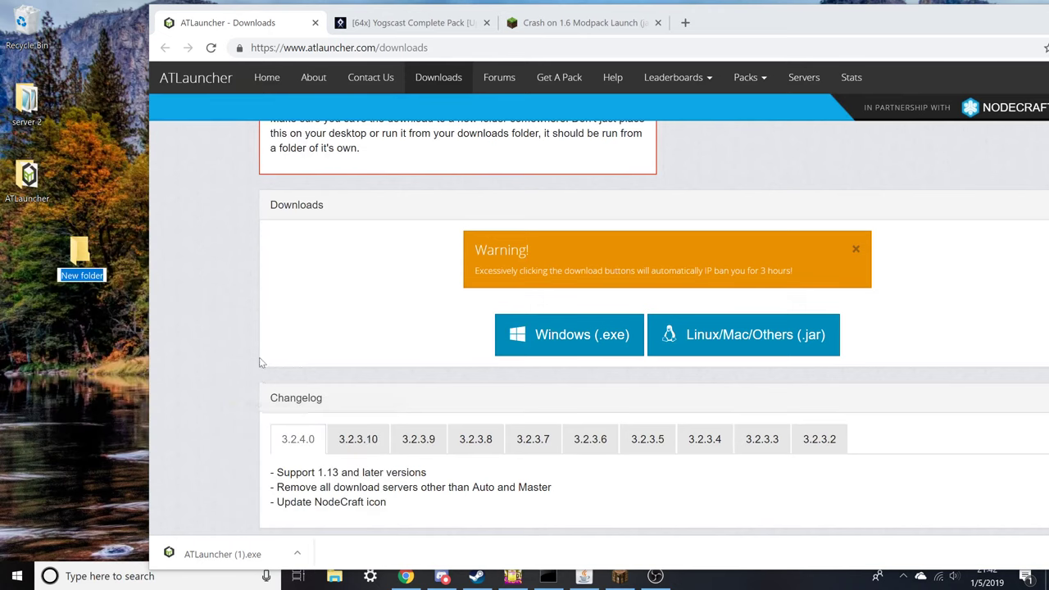
left_click(104, 261)
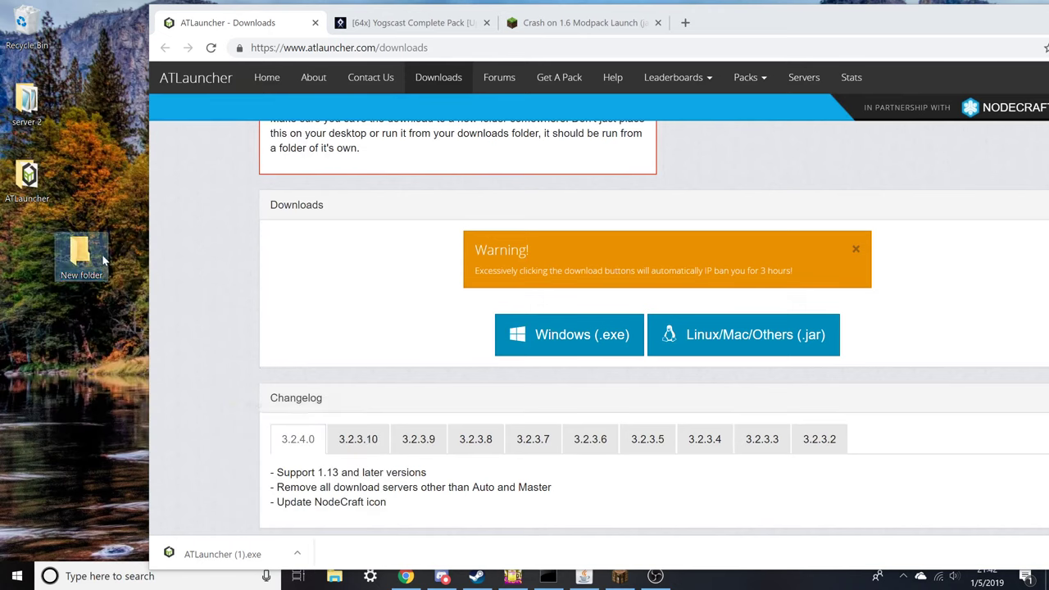
Delete the test folder and open the ATLauncher folder from the desktop.
right_click(104, 260)
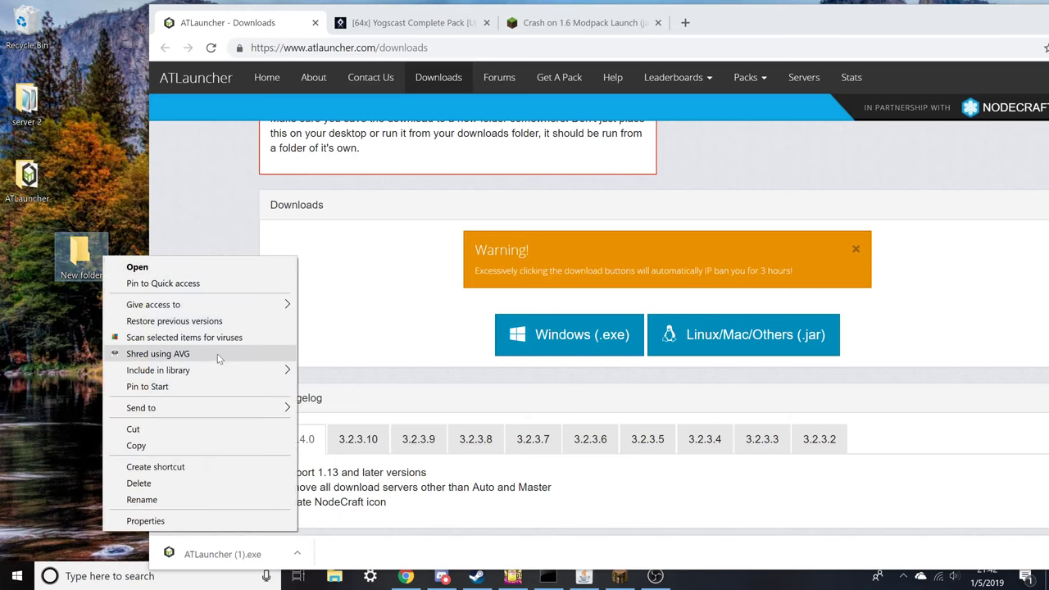
left_click(168, 482)
double_click(27, 176)
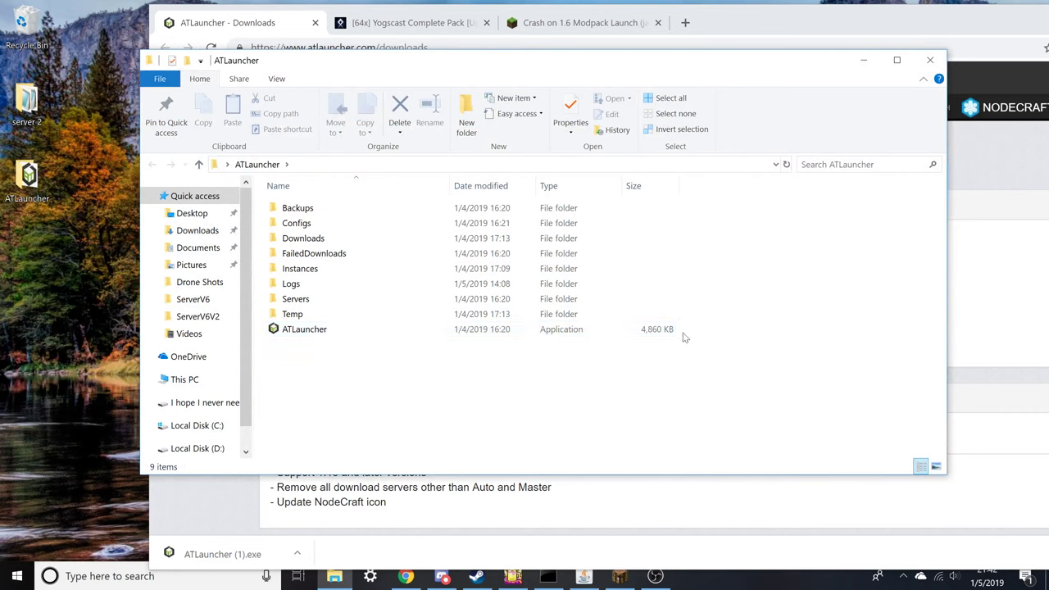
Launch ATLauncher 3.2.4.0, show the Accounts panel and check the saved accounts list.
double_click(604, 328)
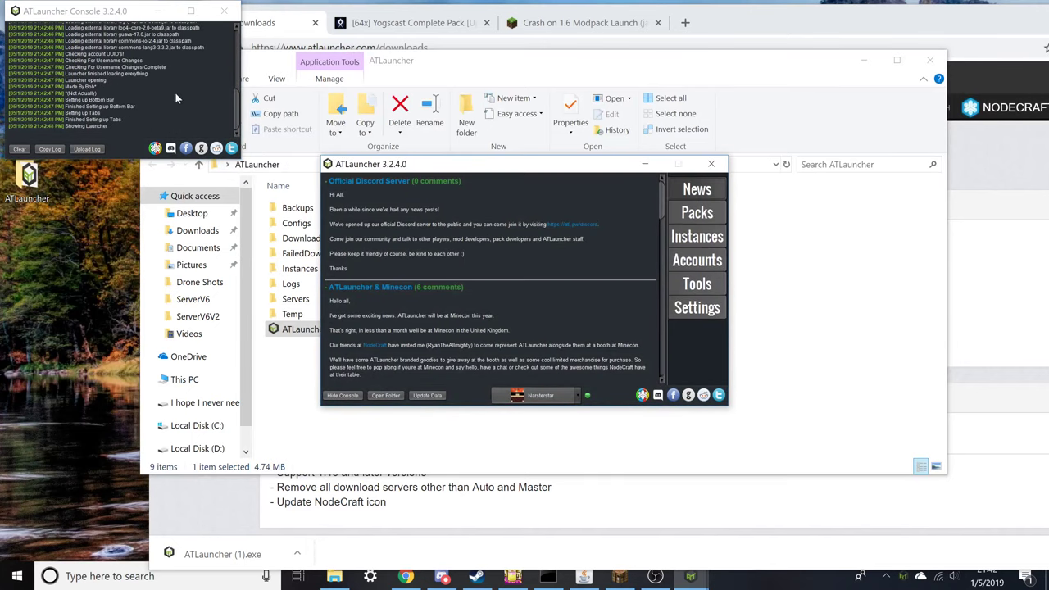
left_click_drag(471, 170, 503, 58)
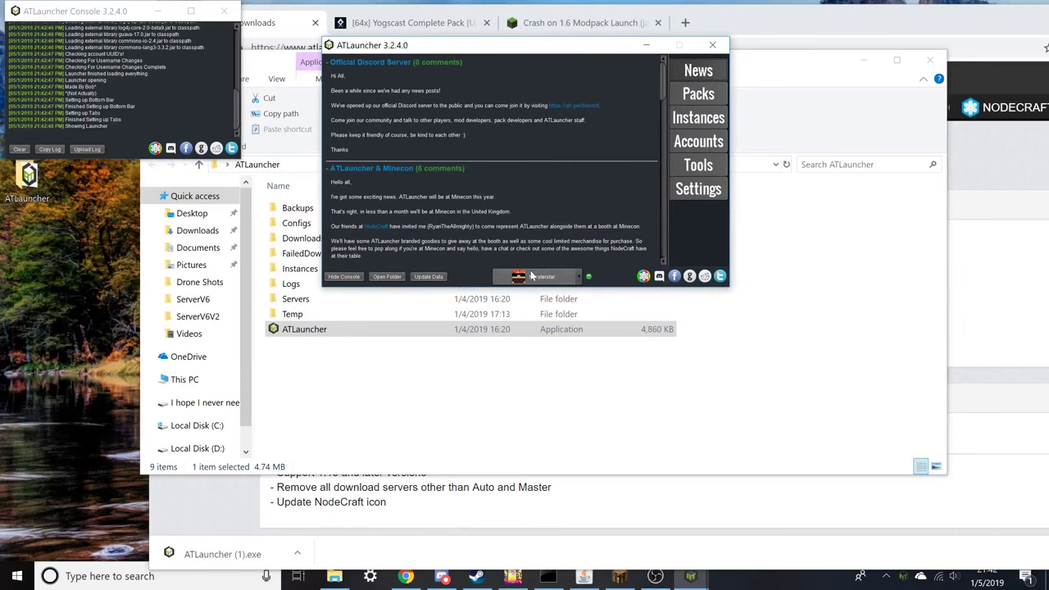
left_click(677, 142)
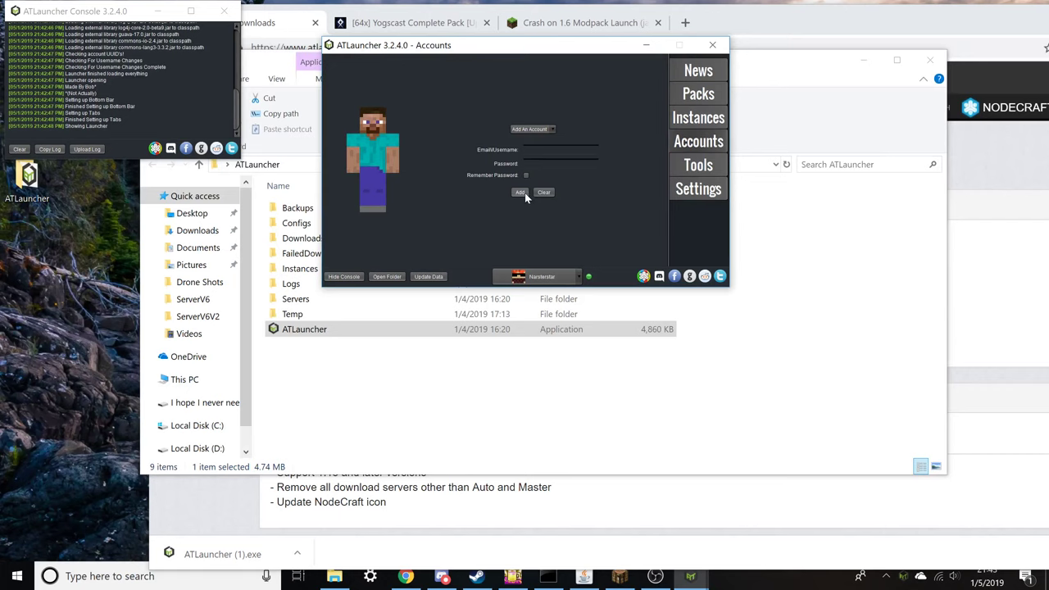
left_click(562, 280)
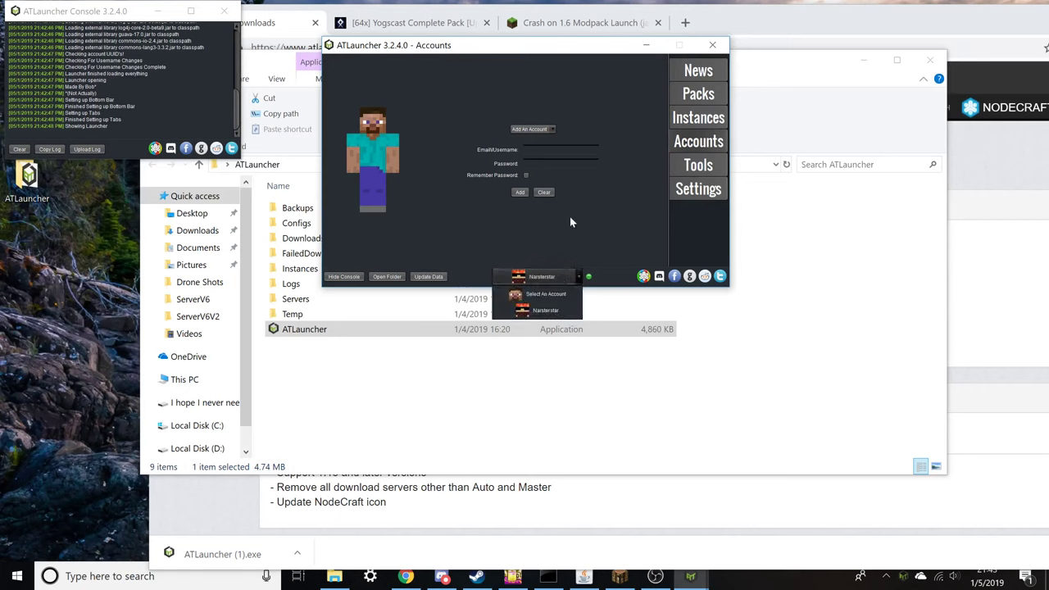
left_click(572, 221)
left_click_drag(577, 51, 507, 20)
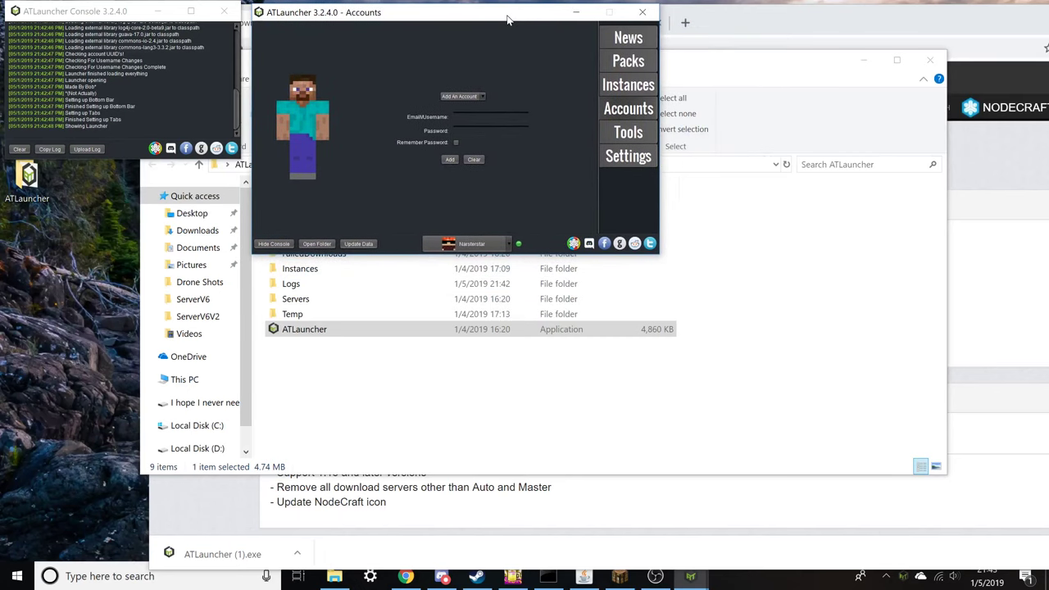
Search the Packs list for 'yous' and start a New Instance install of Yogscast Complete Pack.
left_click(628, 60)
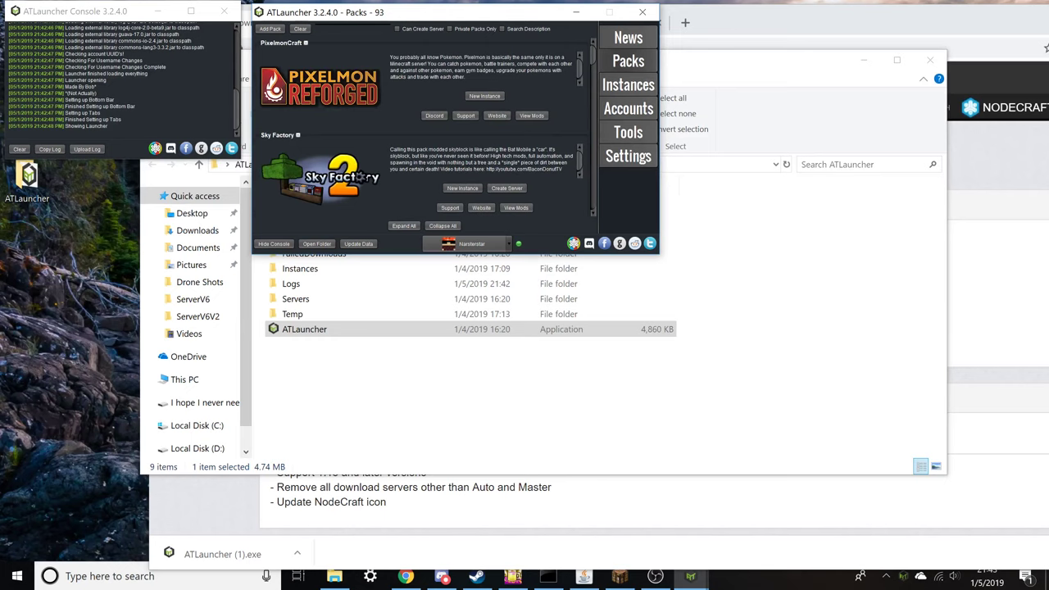
type("youg")
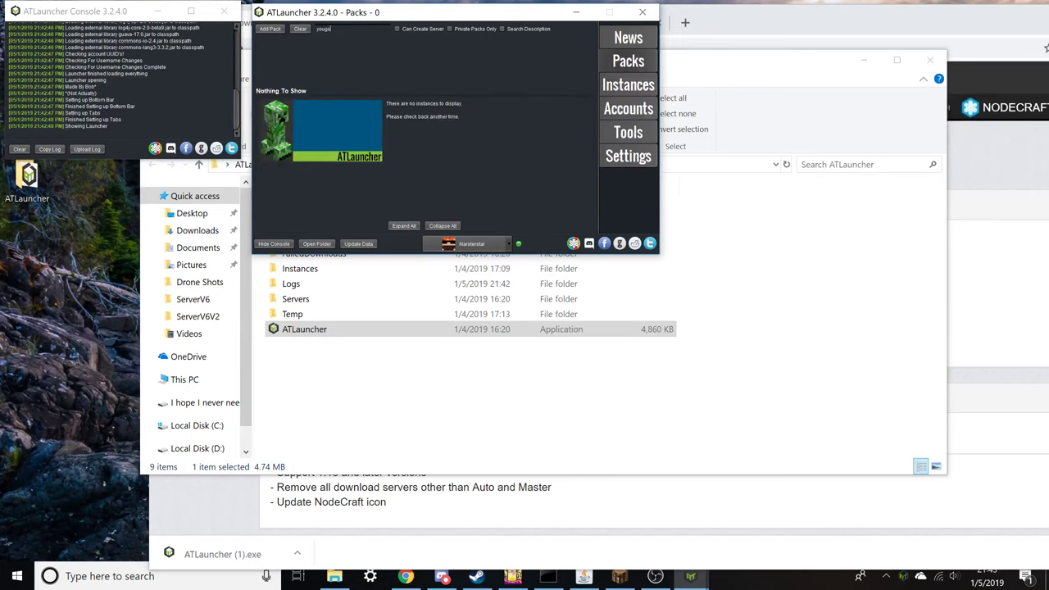
type("s")
key("Return")
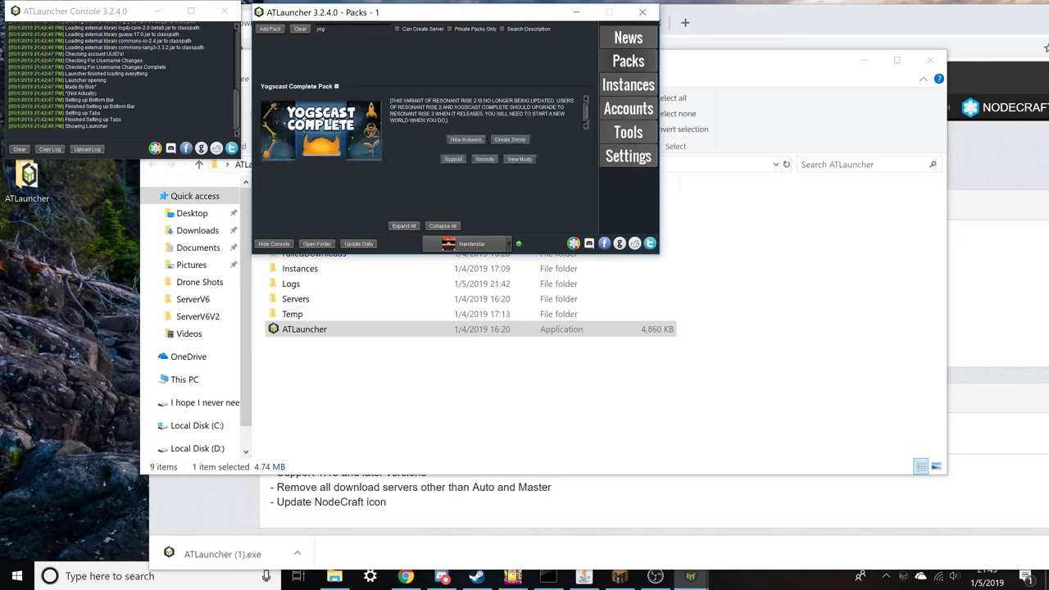
left_click(460, 141)
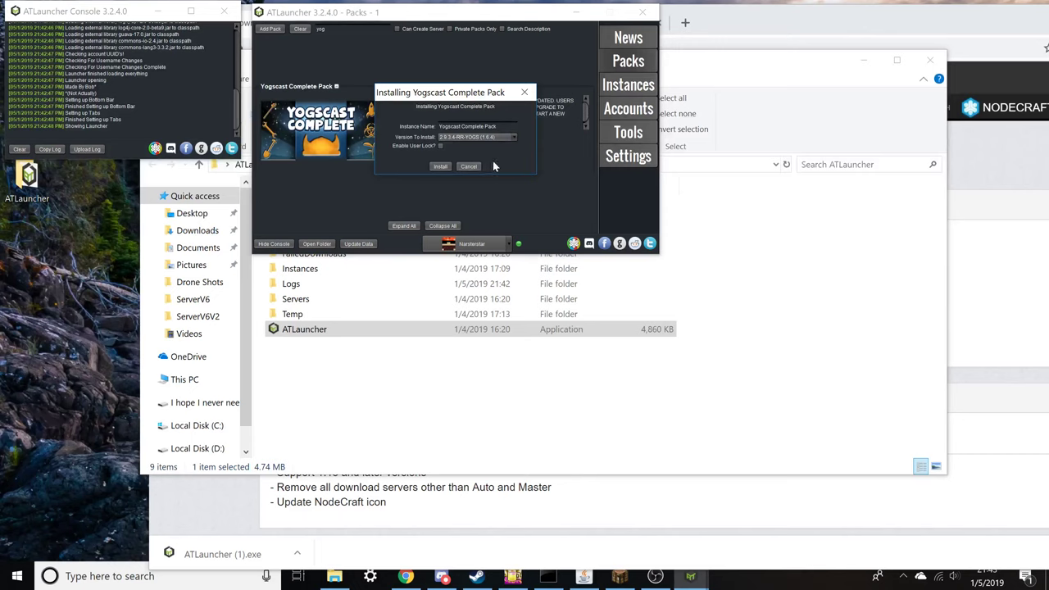
left_click(441, 166)
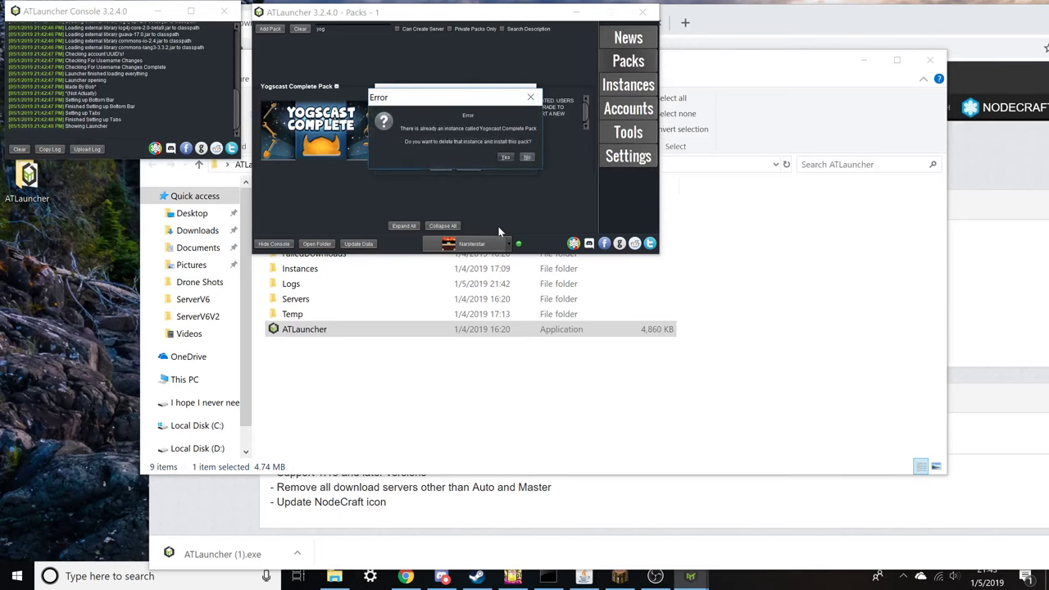
Decline replacing the existing instance and restart the Yogscast Complete Pack install.
left_click(527, 158)
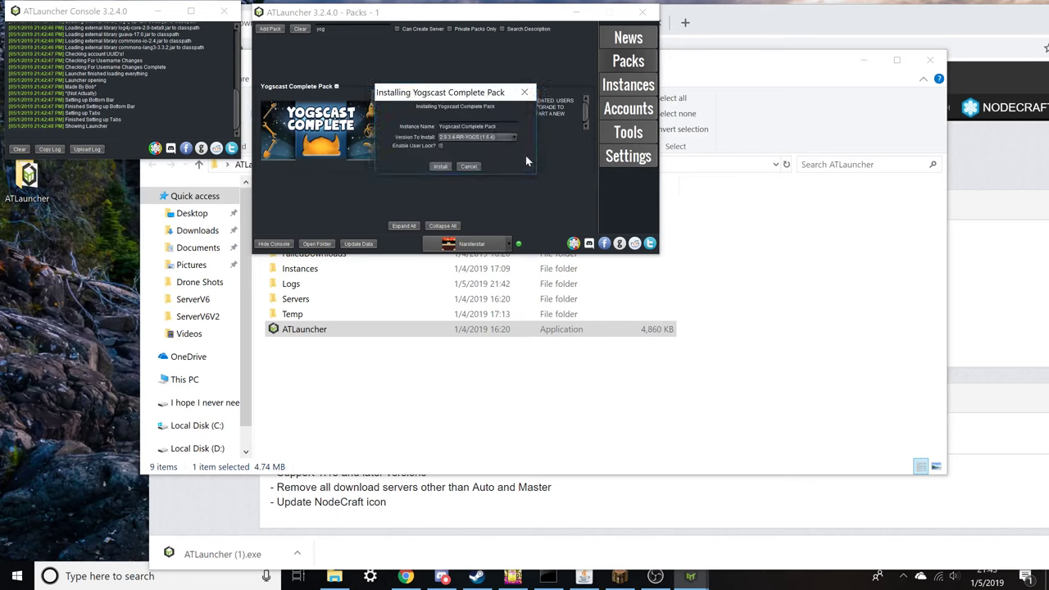
left_click(440, 166)
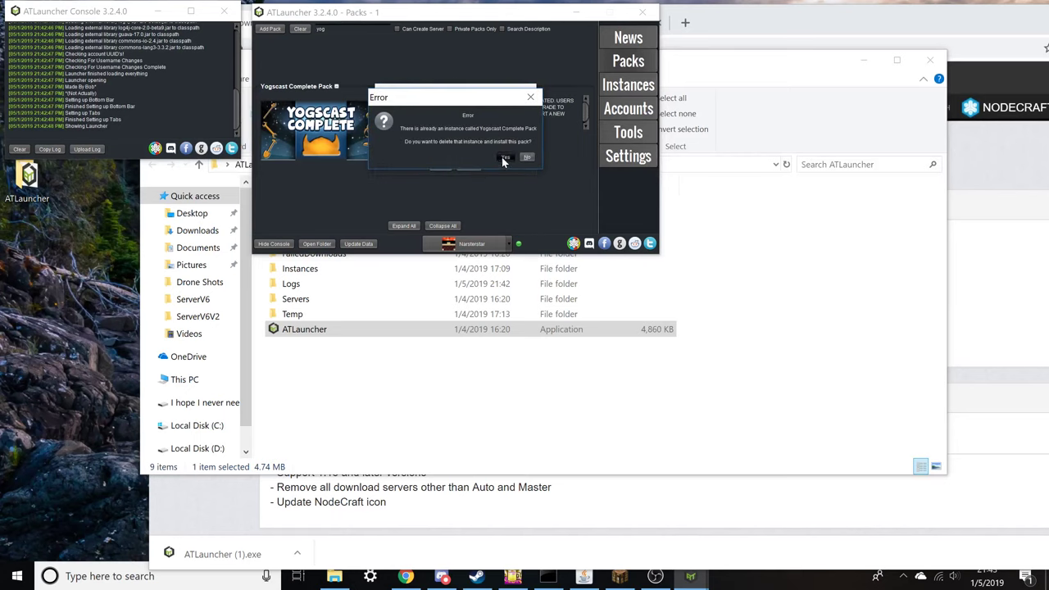
left_click_drag(556, 144, 531, 104)
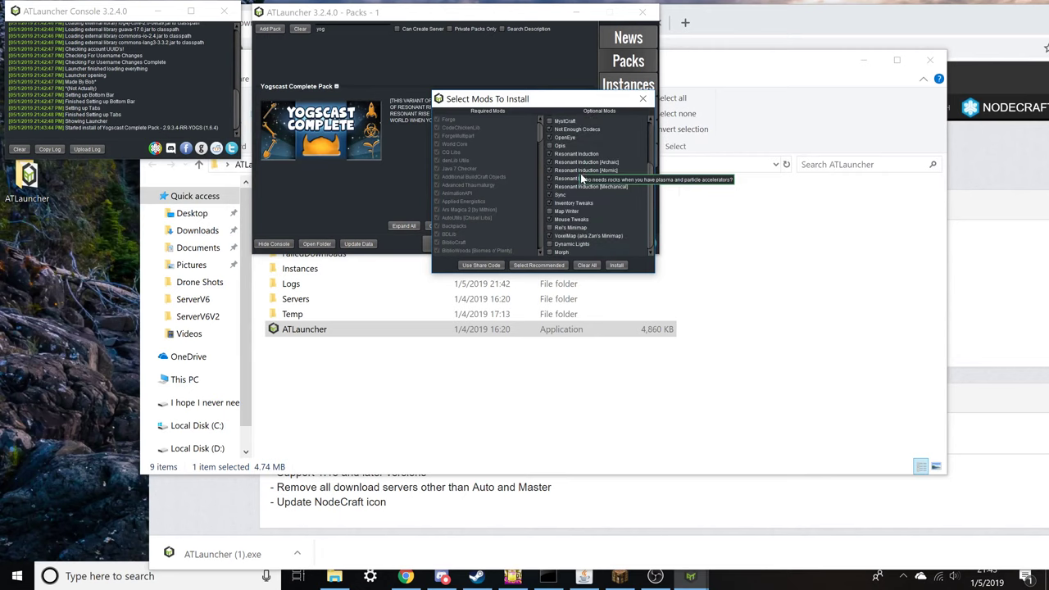
Review the optional mods and reinstall Yogscast Complete Pack 2.9.3.4-RR-YOGS.
scroll(593, 232, "down", 3)
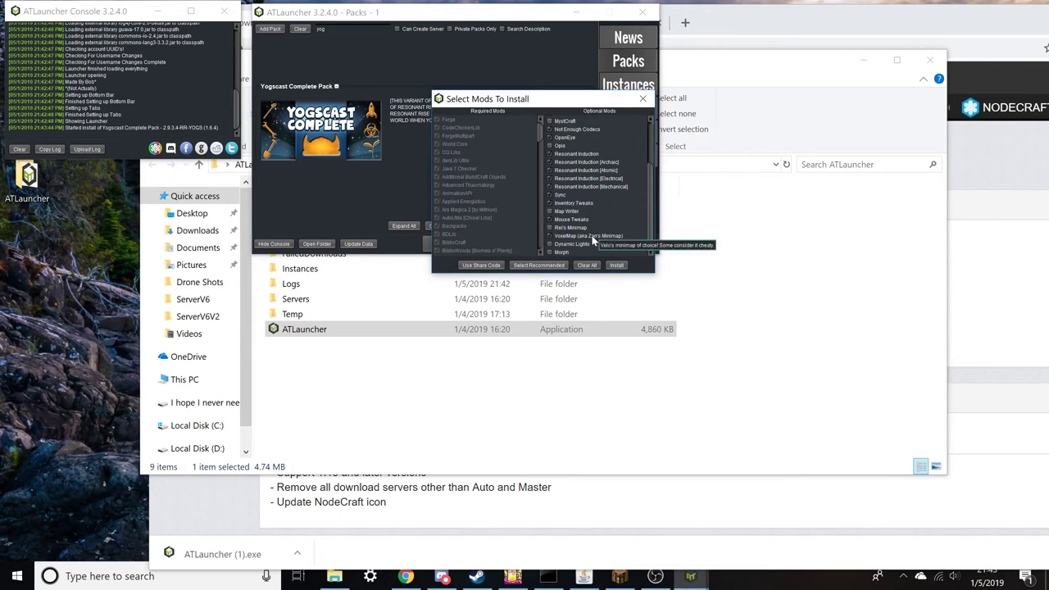
scroll(457, 199, "down", 5)
scroll(463, 197, "up", 5)
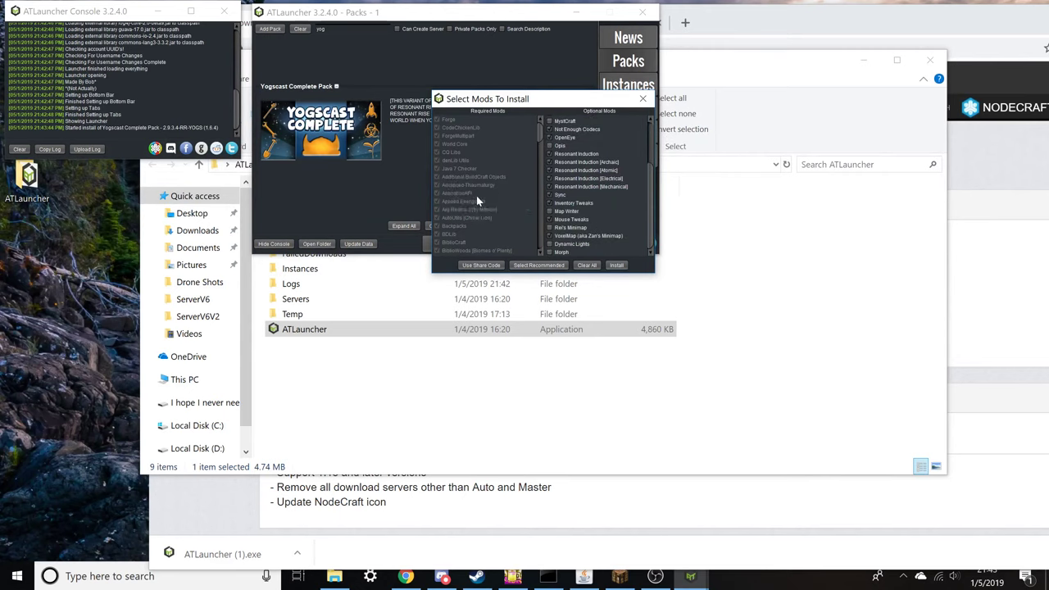
scroll(598, 177, "up", 3)
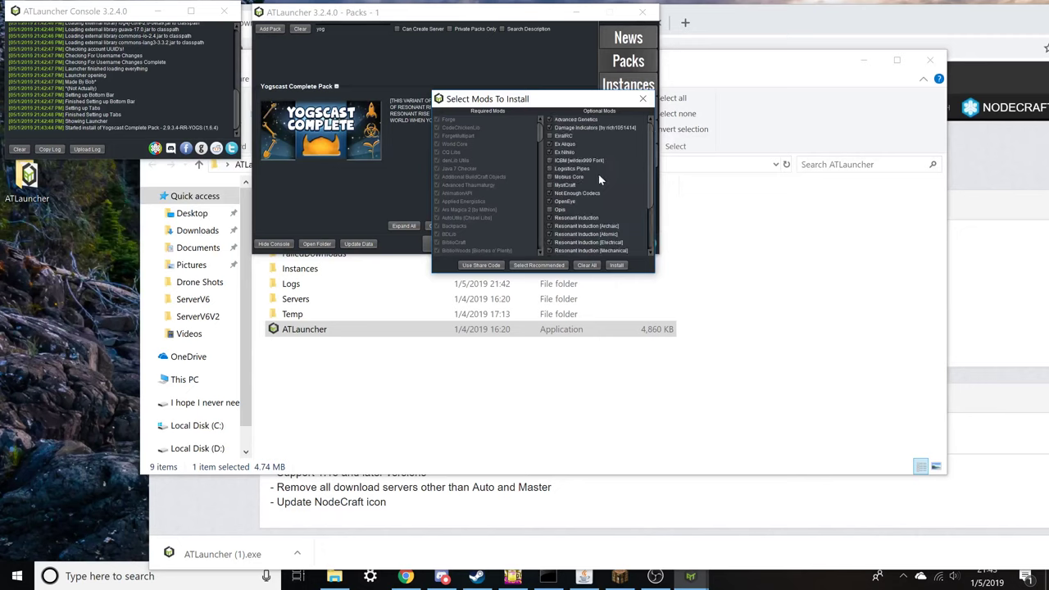
scroll(598, 172, "down", 3)
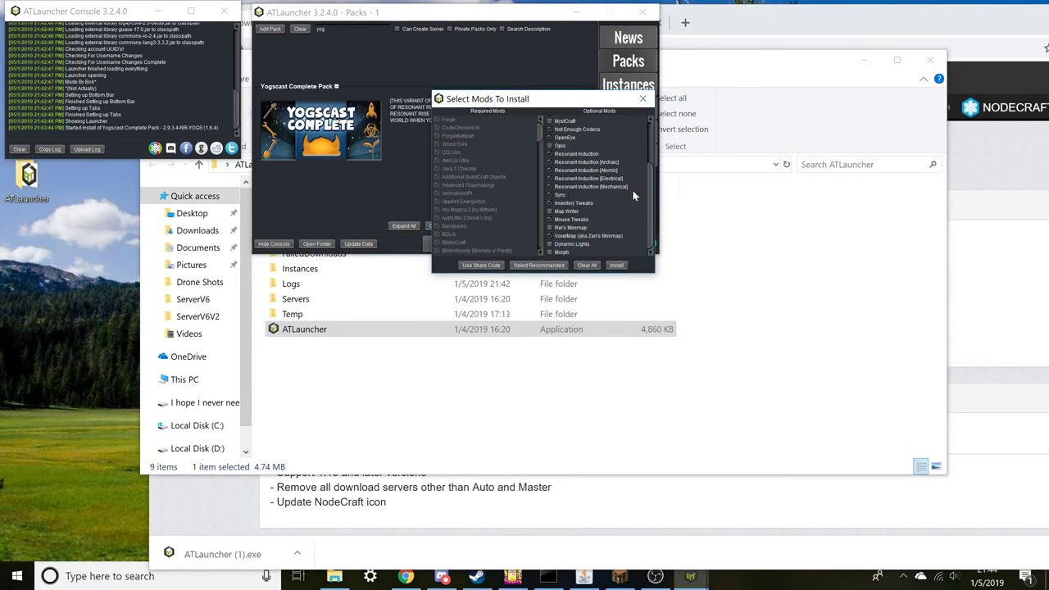
left_click(615, 265)
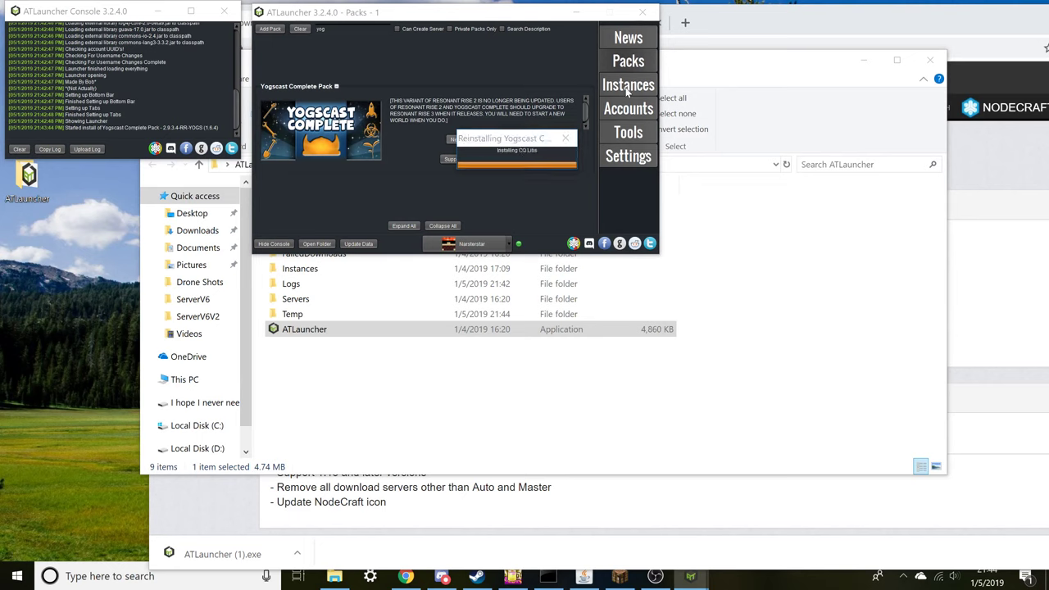
left_click_drag(512, 140, 463, 102)
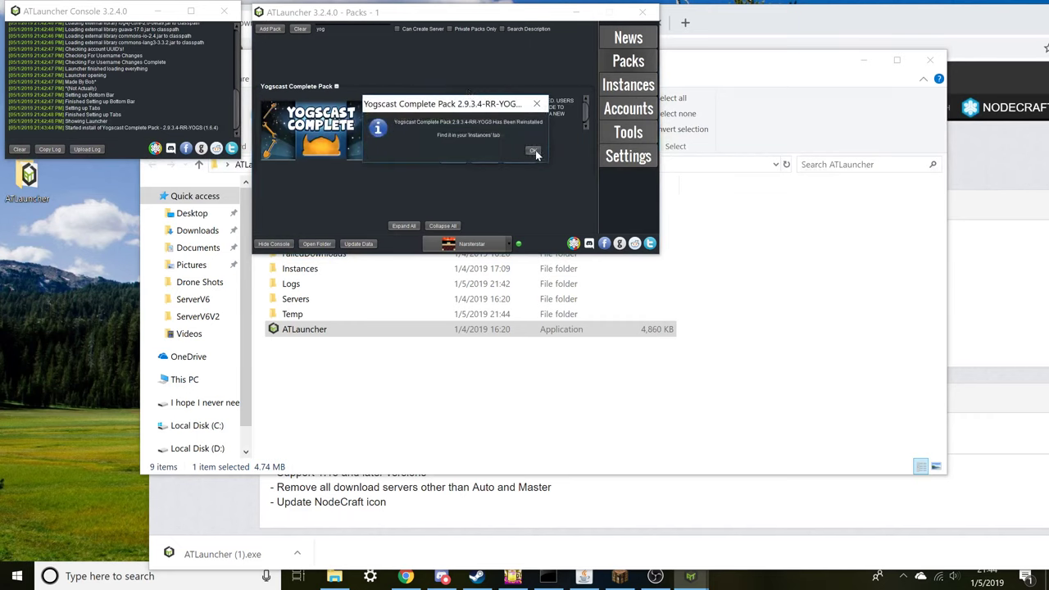
Dismiss the reinstall notice and press Play on the Yogscast Complete Pack instance in Instances.
left_click(534, 151)
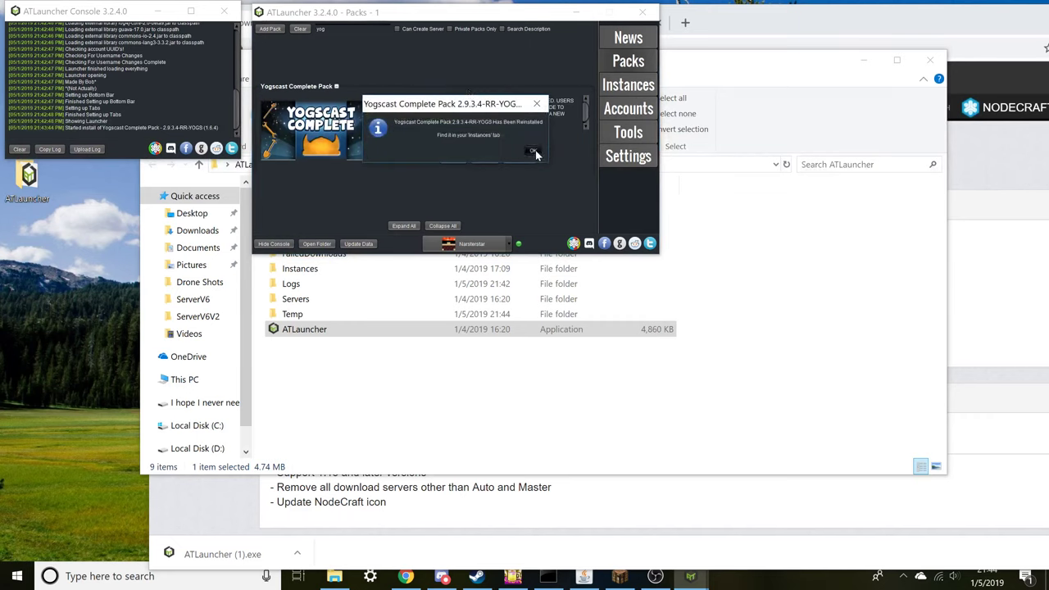
scroll(553, 118, "down", 3)
left_click(631, 87)
scroll(411, 130, "up", 3)
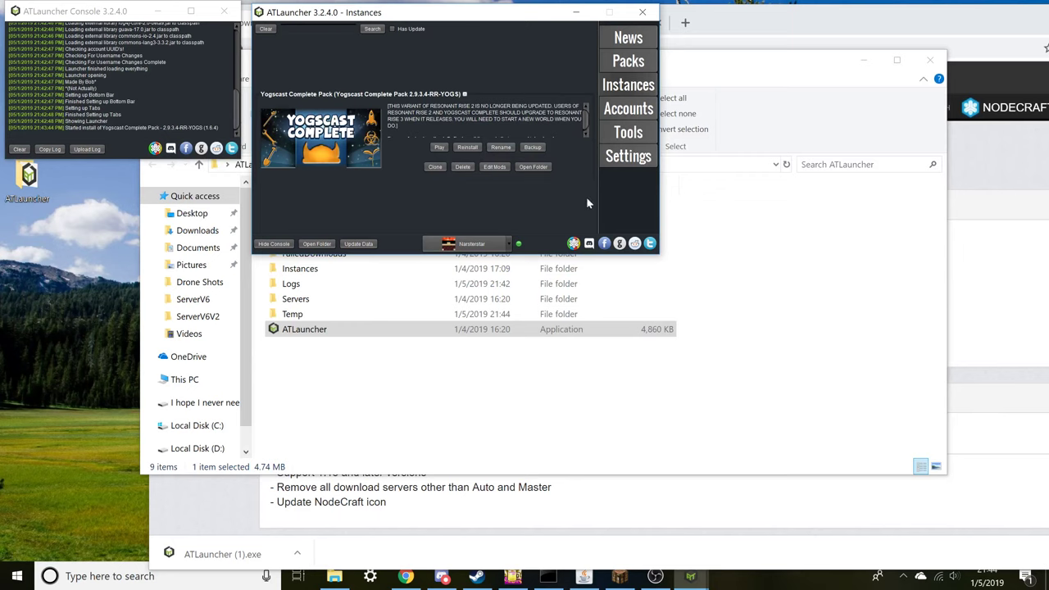
left_click(440, 147)
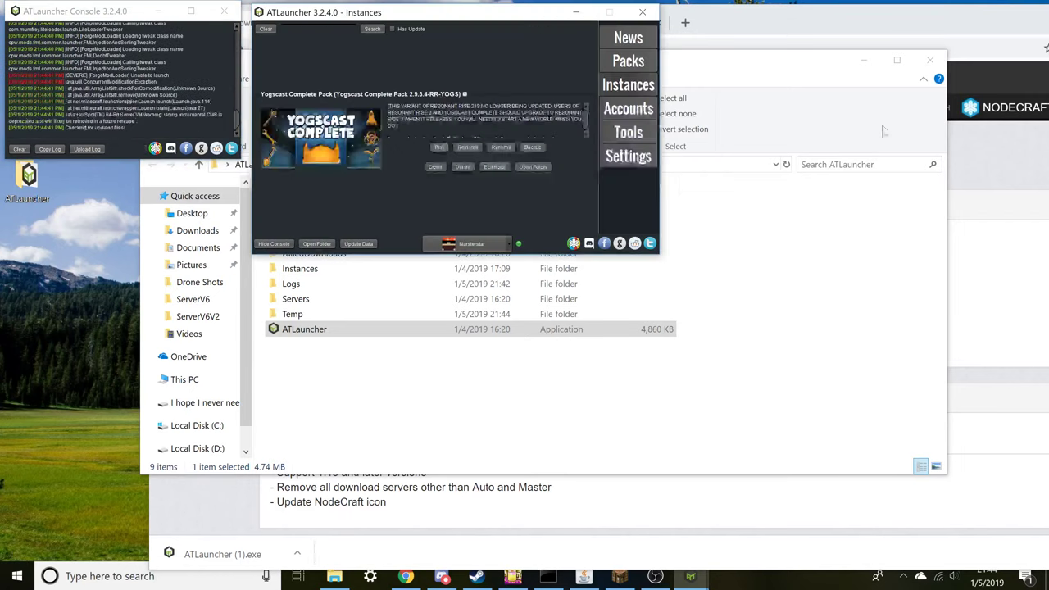
Close the extra file window and minimize Chrome and the screen recorder to clear the desktop.
left_click(930, 61)
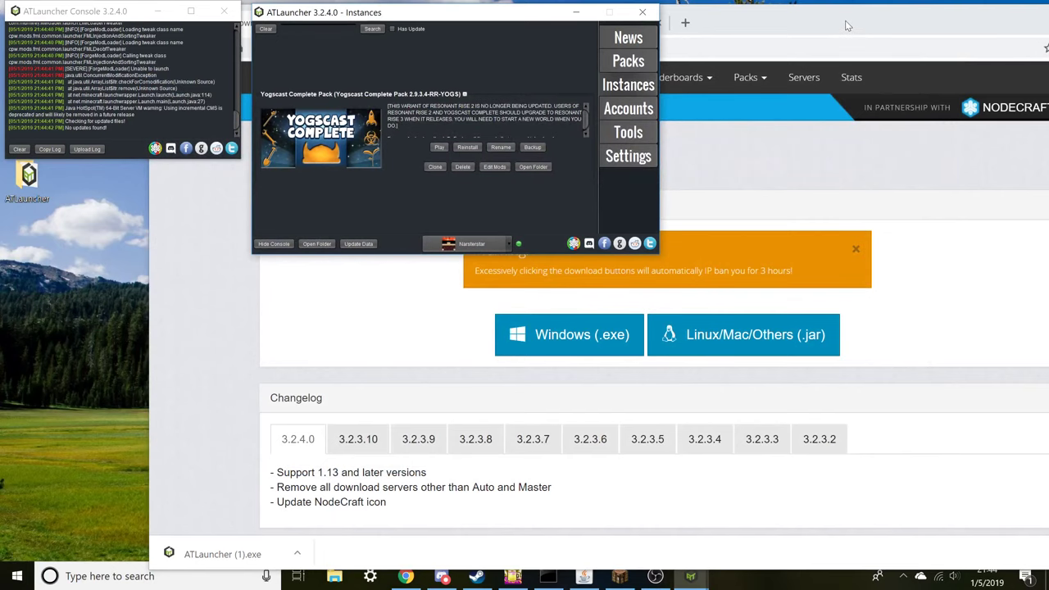
left_click_drag(848, 26, 730, 22)
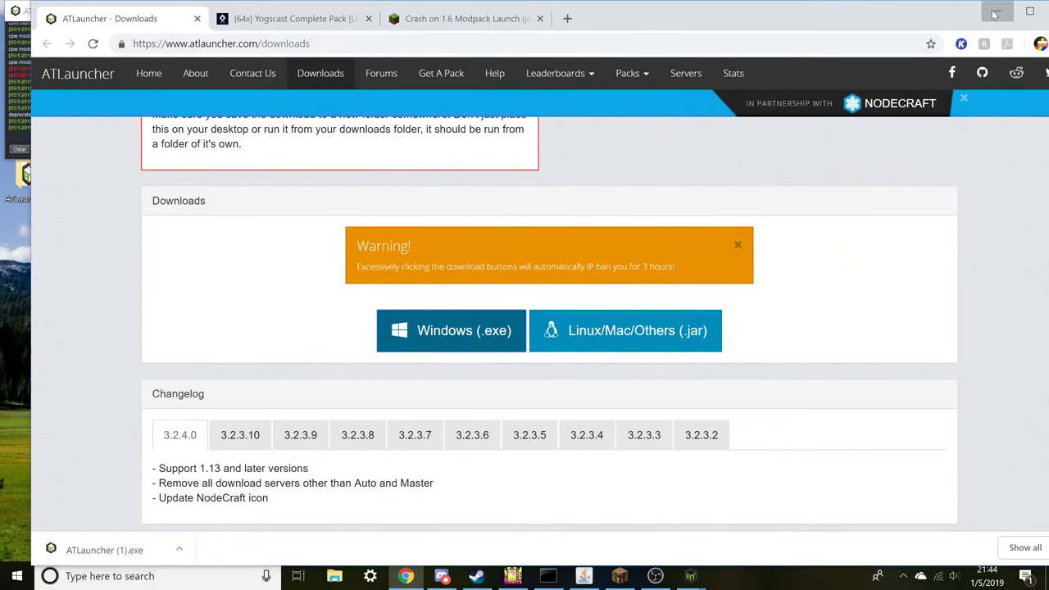
left_click(994, 15)
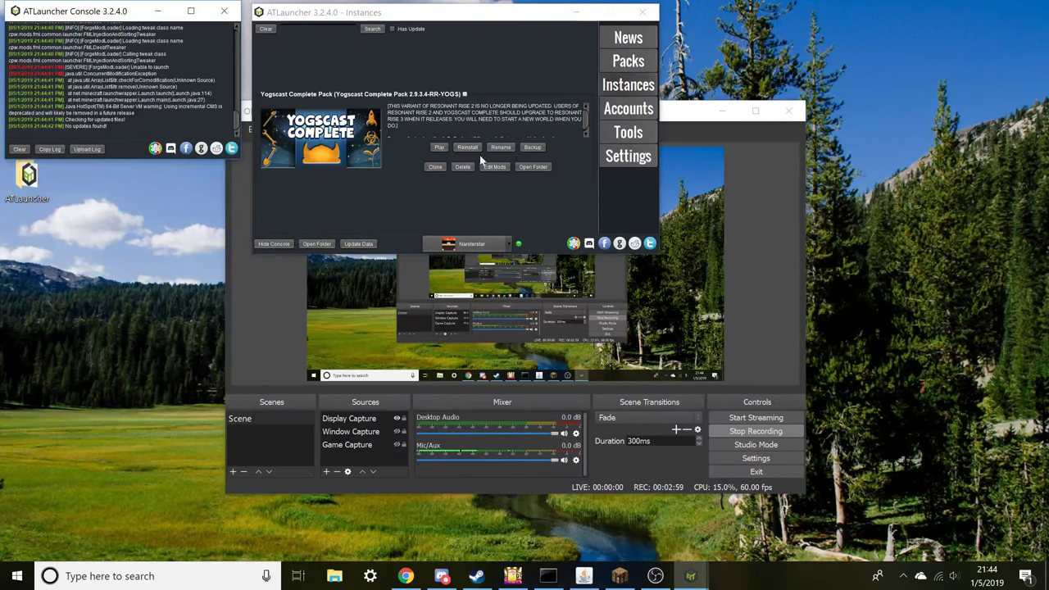
left_click(721, 114)
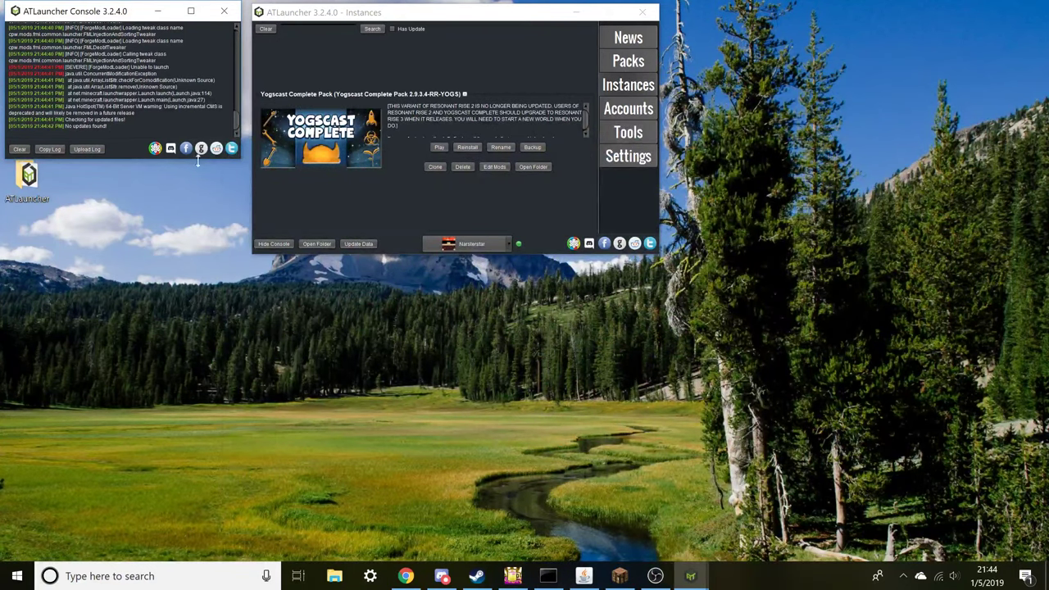
scroll(473, 130, "down", 5)
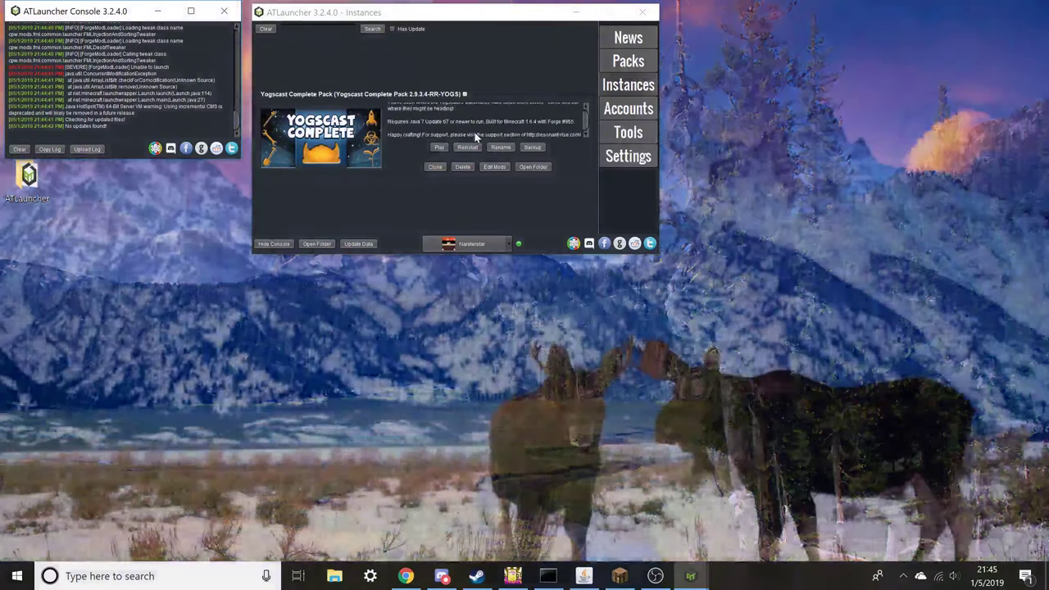
scroll(475, 132, "up", 5)
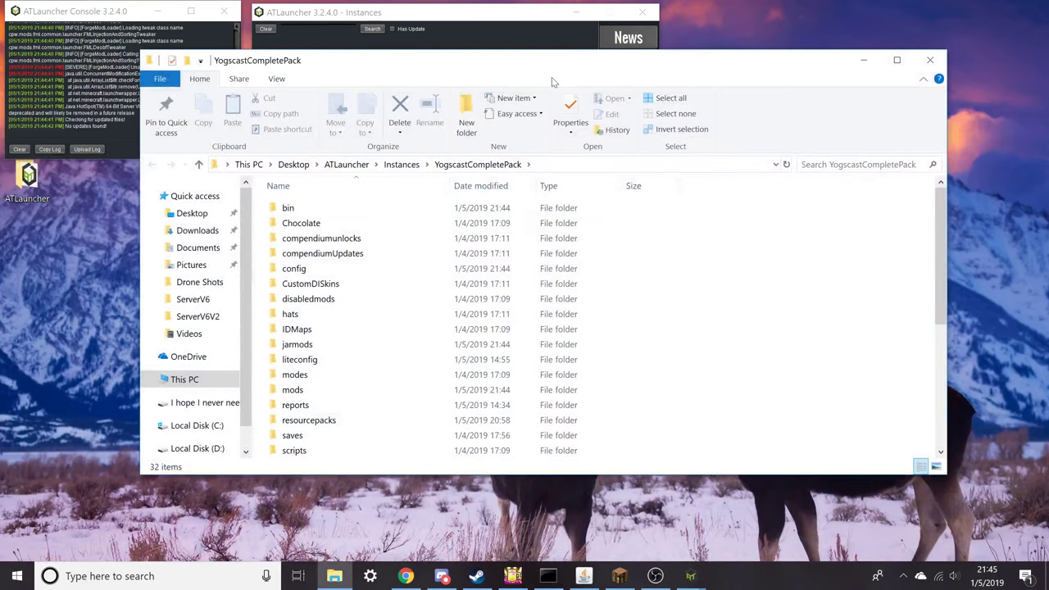
Open the YogscastCompletePack instance's mods folder and browse its 176 mod files.
left_click_drag(576, 62, 623, 16)
scroll(452, 238, "down", 4)
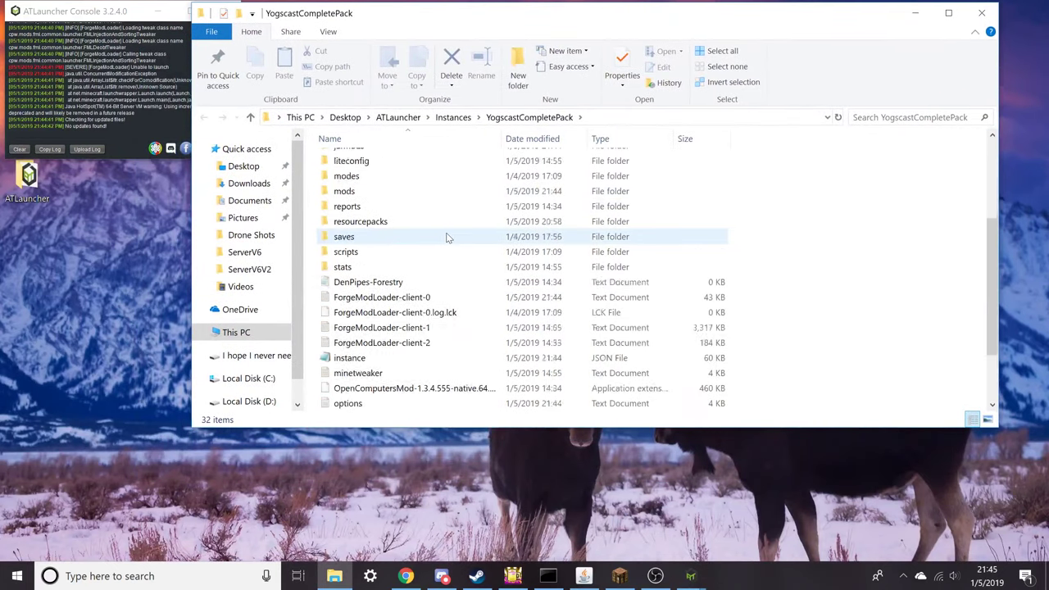
scroll(454, 271, "up", 2)
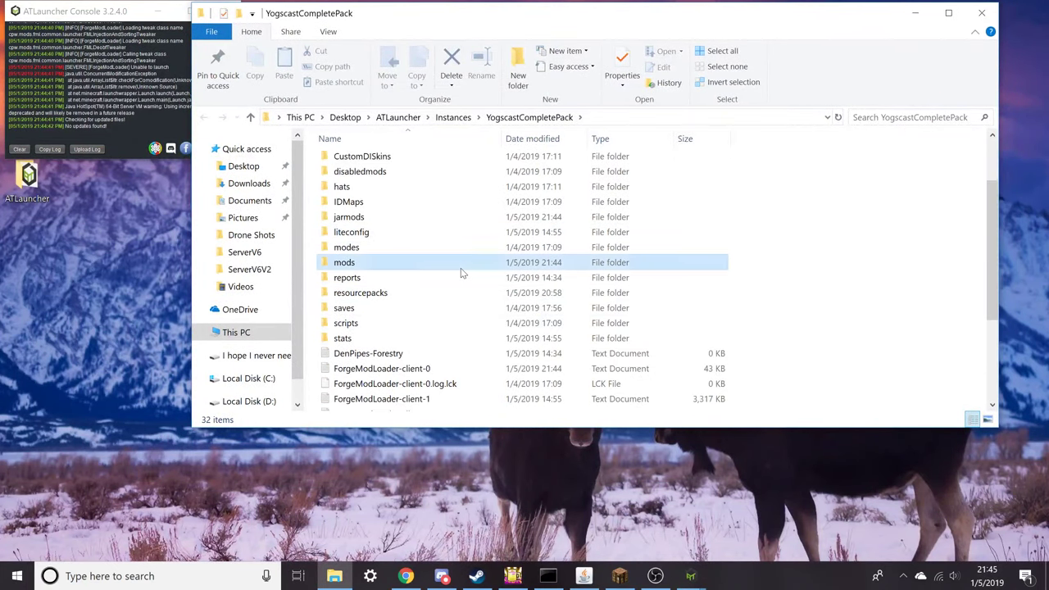
double_click(461, 264)
scroll(468, 272, "down", 20)
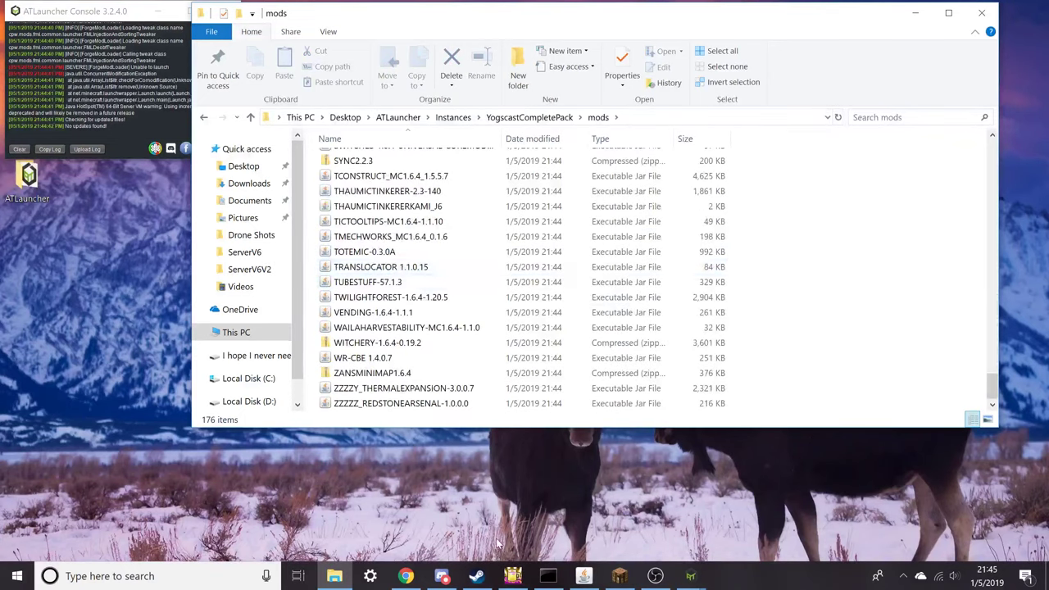
Download legacyjavafixer-1.0.jar from the 'Crash on 1.6 Modpack Launch' thread and keep the flagged file.
left_click(405, 576)
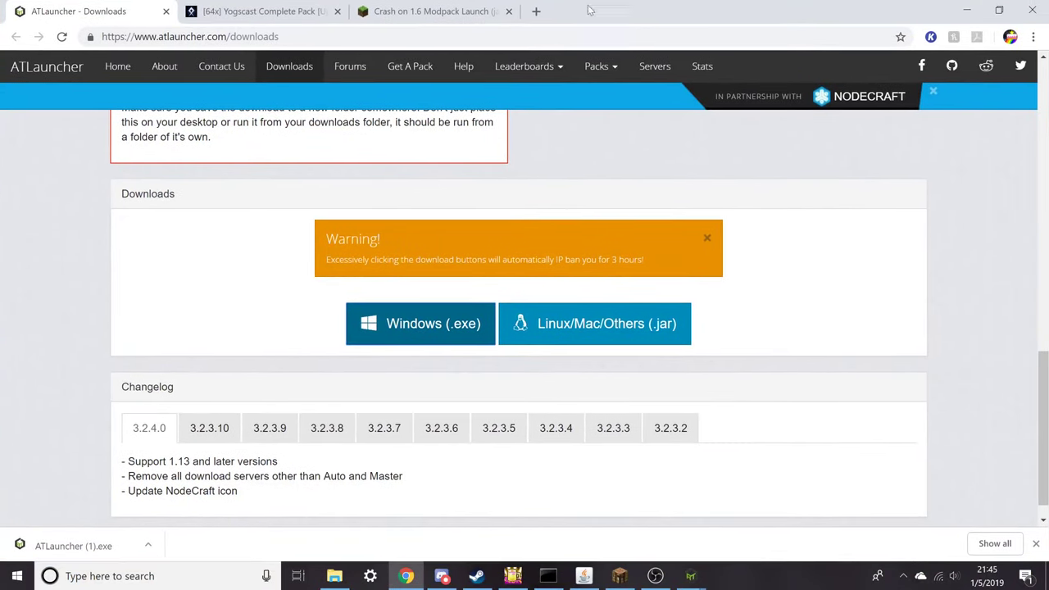
left_click(491, 12)
scroll(525, 328, "up", 5)
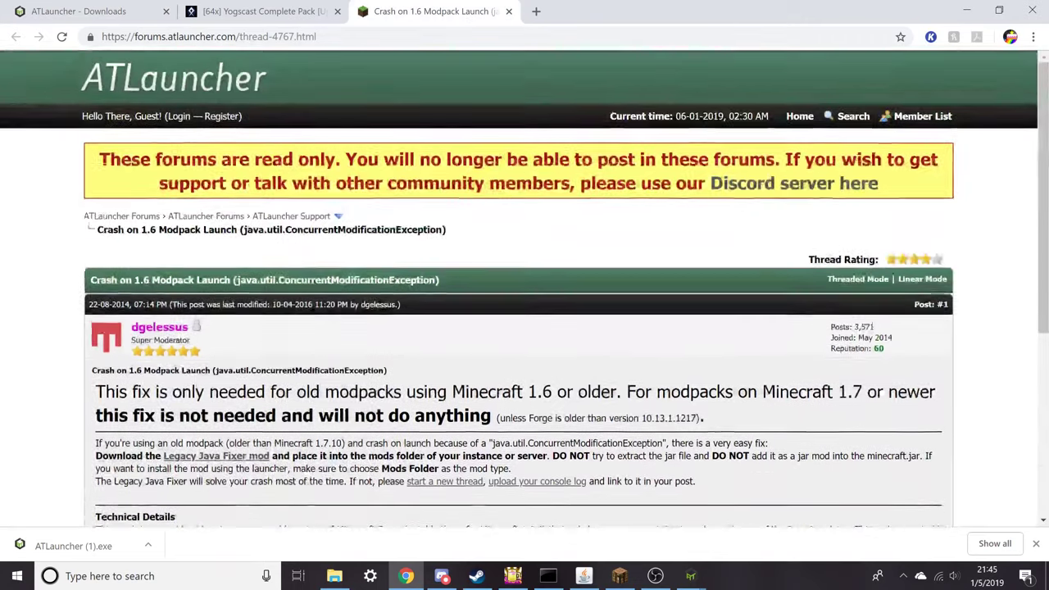
scroll(175, 141, "down", 5)
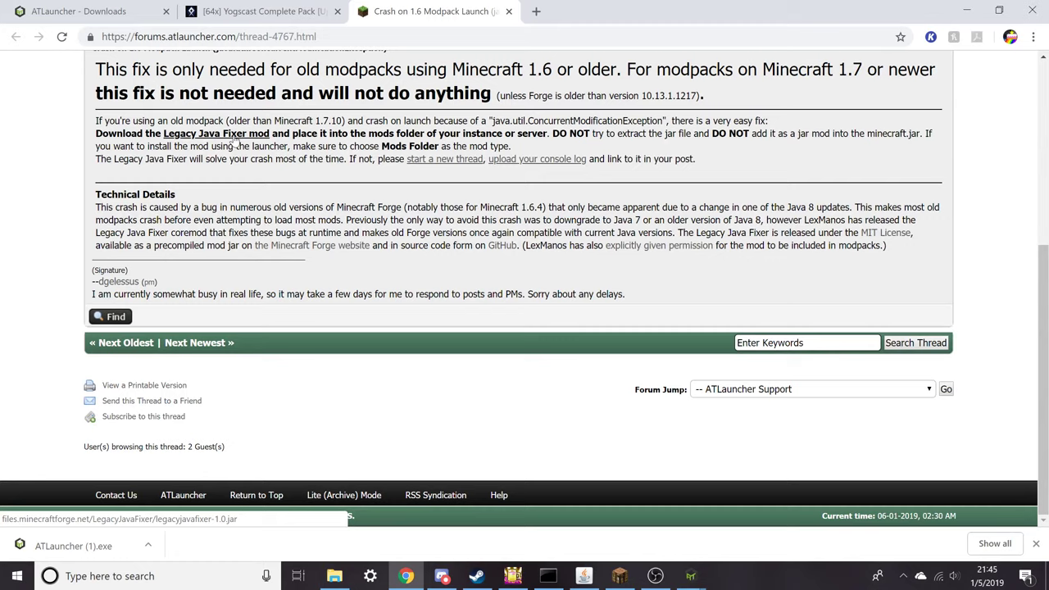
left_click(236, 136)
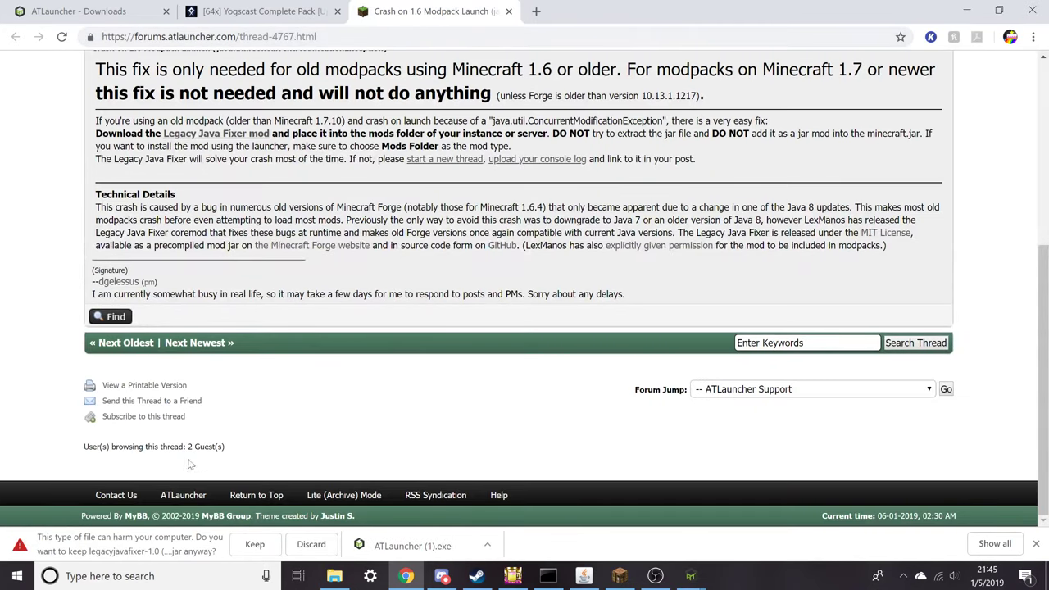
left_click(255, 544)
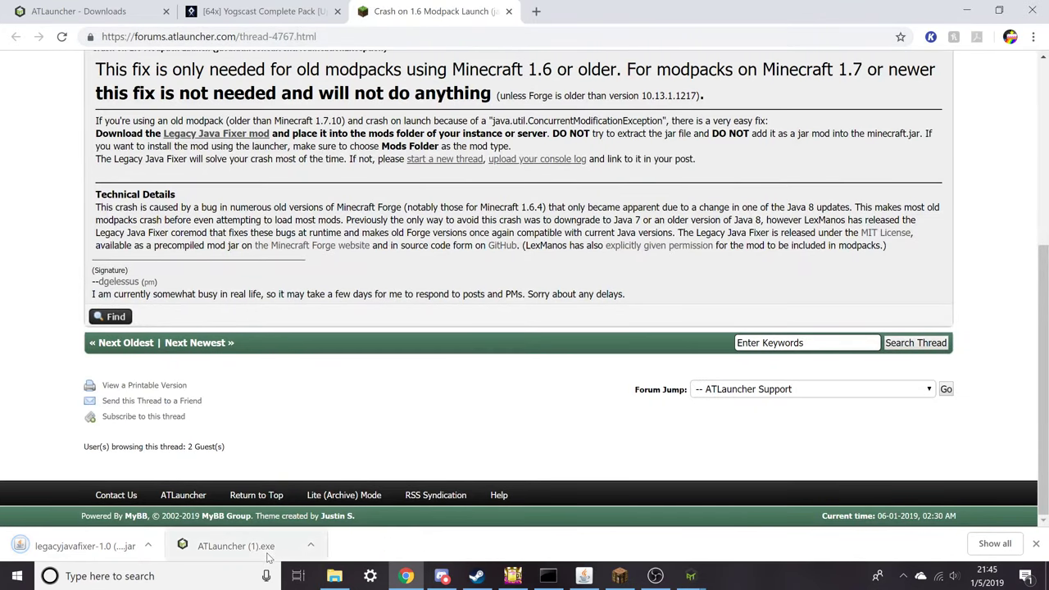
Drag legacyjavafixer-1.0.jar from Chrome's download bar into the instance's mods folder.
left_click_drag(628, 7, 1047, 2)
left_click_drag(618, 268, 780, 343)
scroll(504, 298, "down", 12)
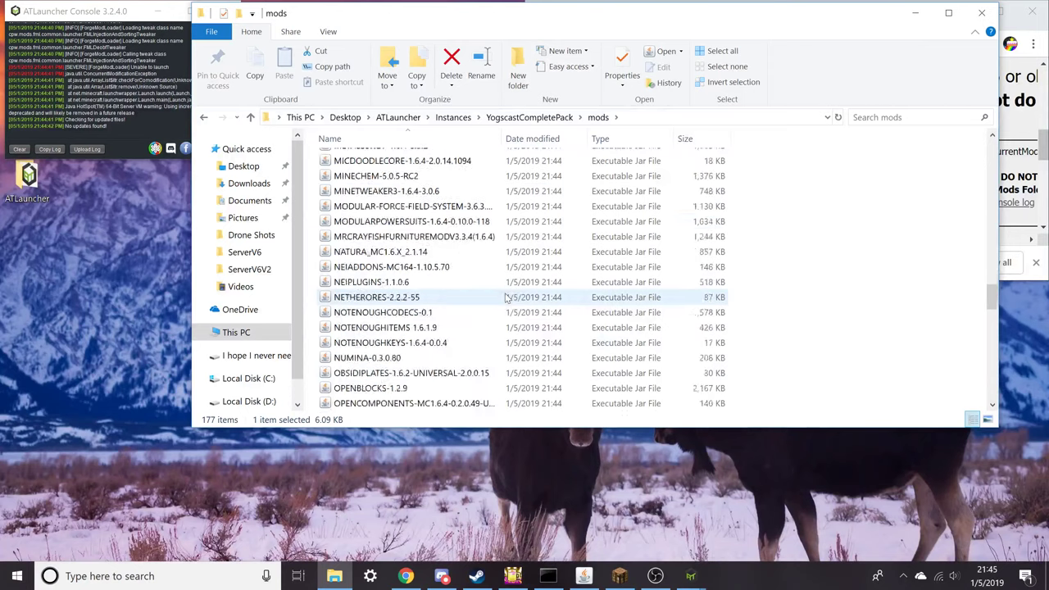
scroll(502, 310, "up", 12)
scroll(502, 310, "up", 20)
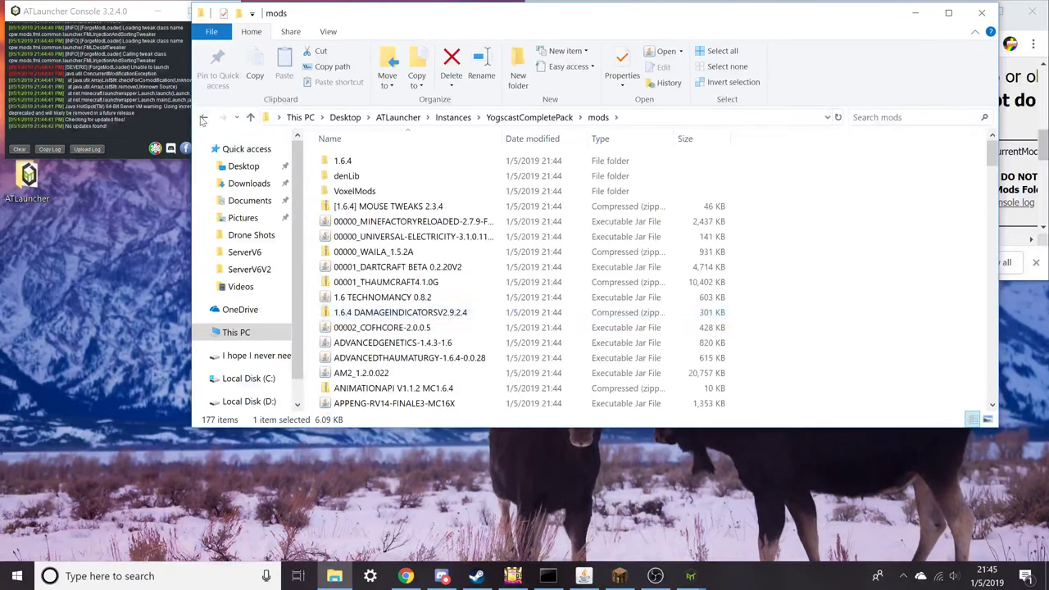
Go back to the instance folder, close File Explorer and minimize Chrome.
left_click(203, 119)
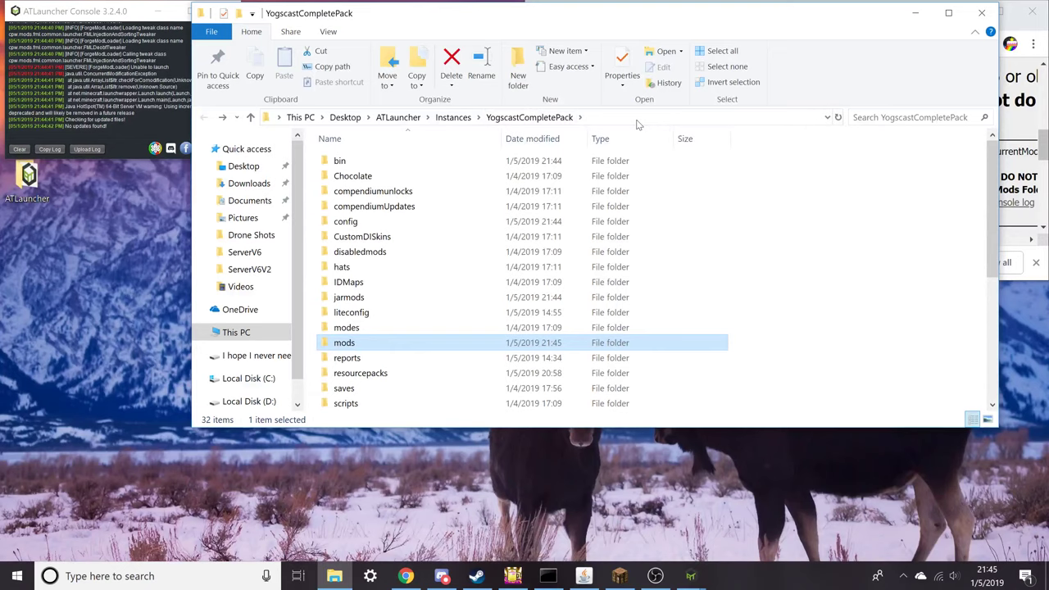
scroll(689, 276, "down", 5)
scroll(691, 279, "up", 5)
scroll(693, 279, "down", 5)
scroll(691, 279, "up", 5)
left_click(981, 13)
double_click(930, 18)
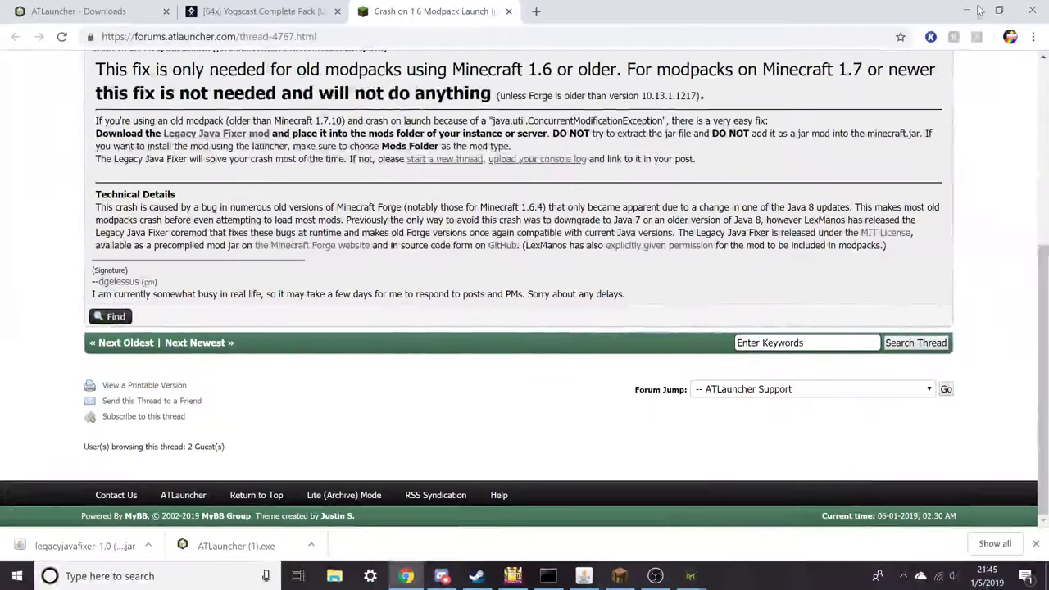
left_click(964, 6)
Play the Yogscast Complete Pack again and focus the loading Minecraft 1.6.4 window.
left_click(440, 147)
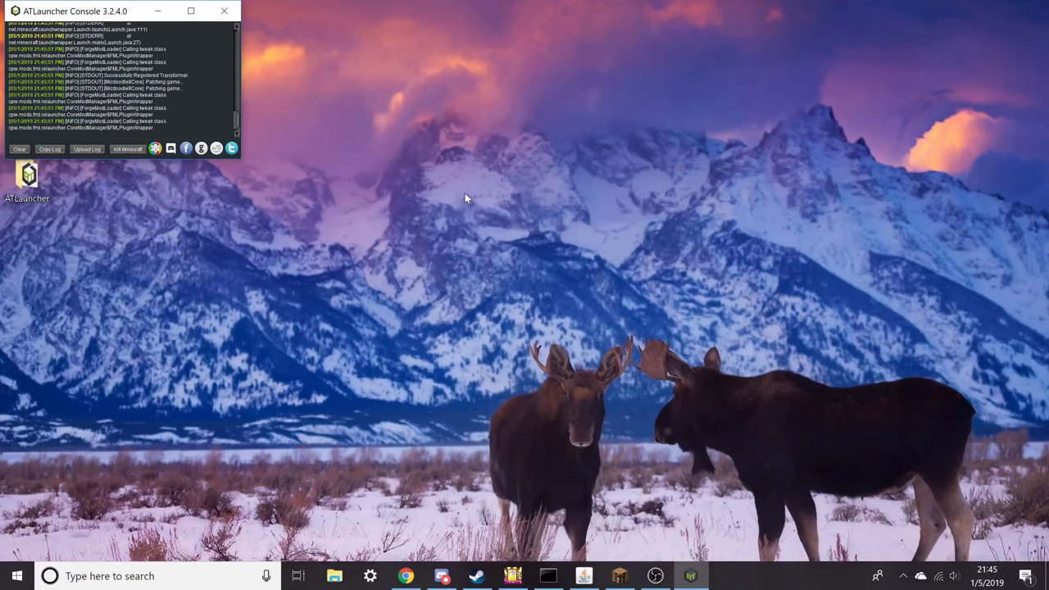
left_click_drag(44, 3, 82, 11)
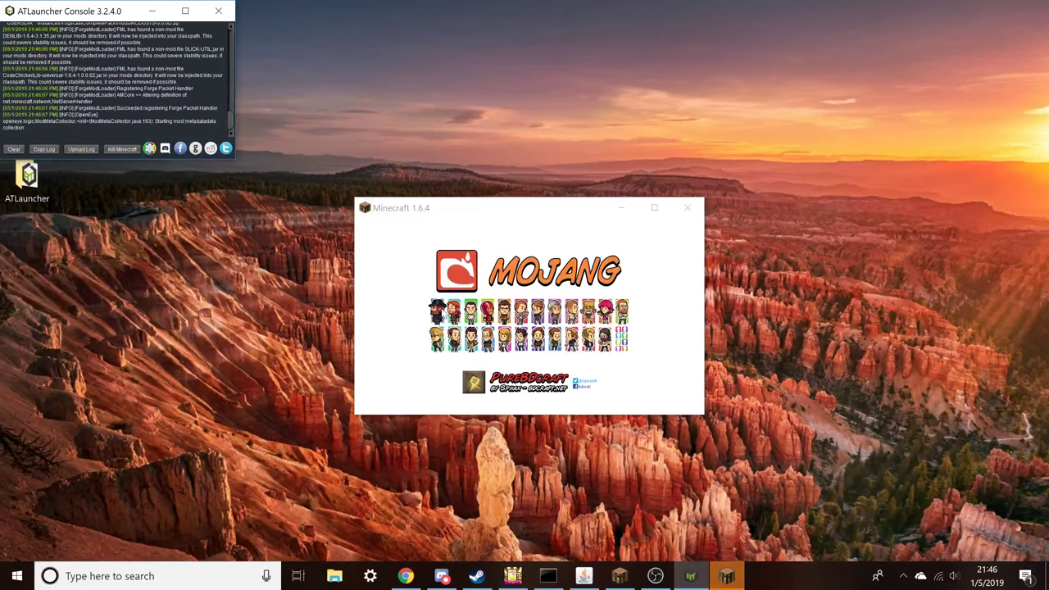
left_click(529, 212)
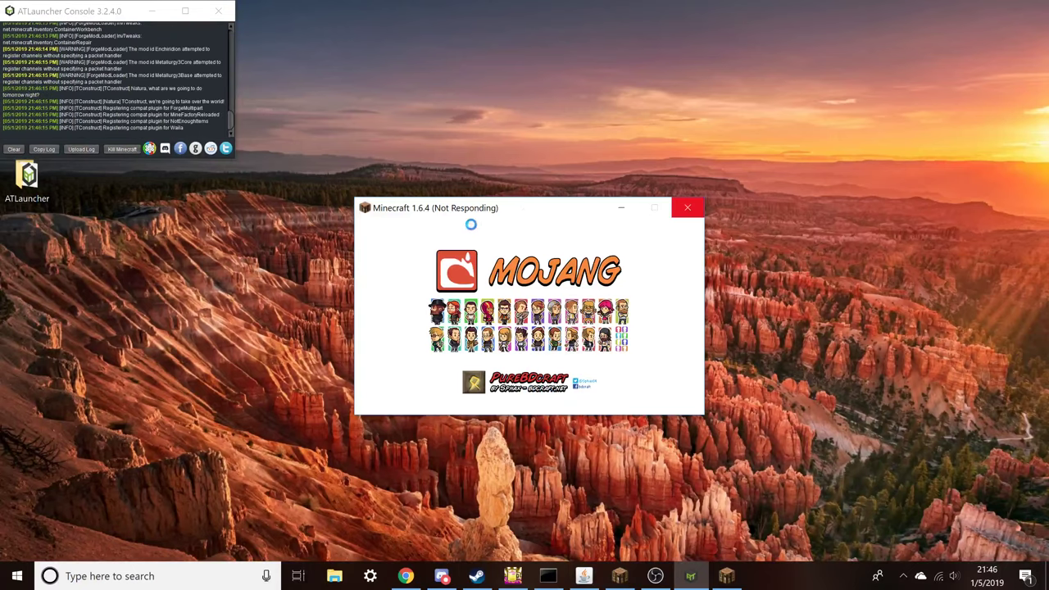
Start downloading Yogspack Patch 64x v2.3.1.zip from Google Drive, bypassing the virus-scan warning.
left_click(406, 576)
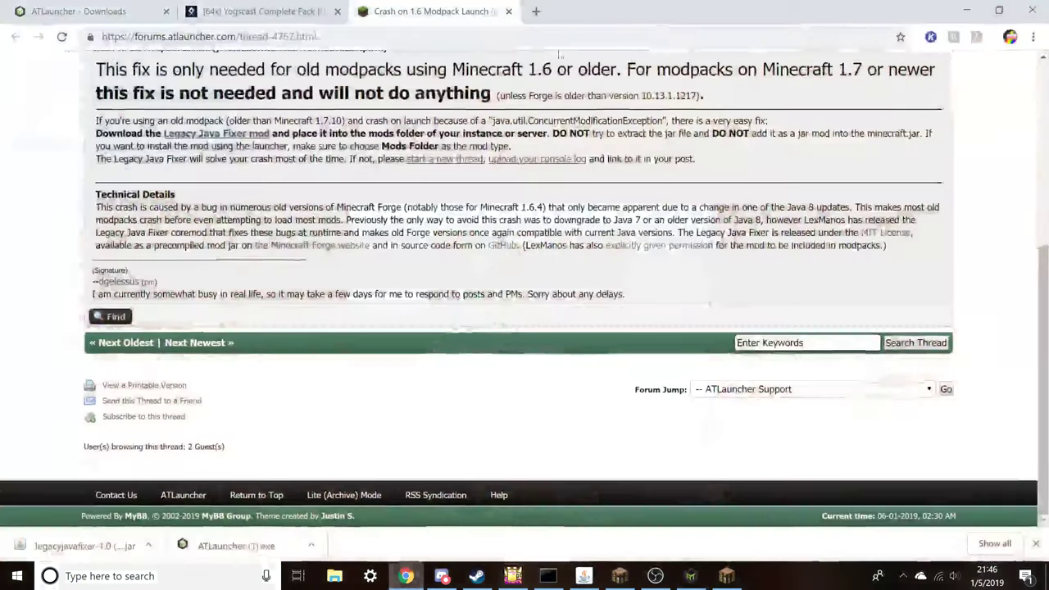
left_click(262, 12)
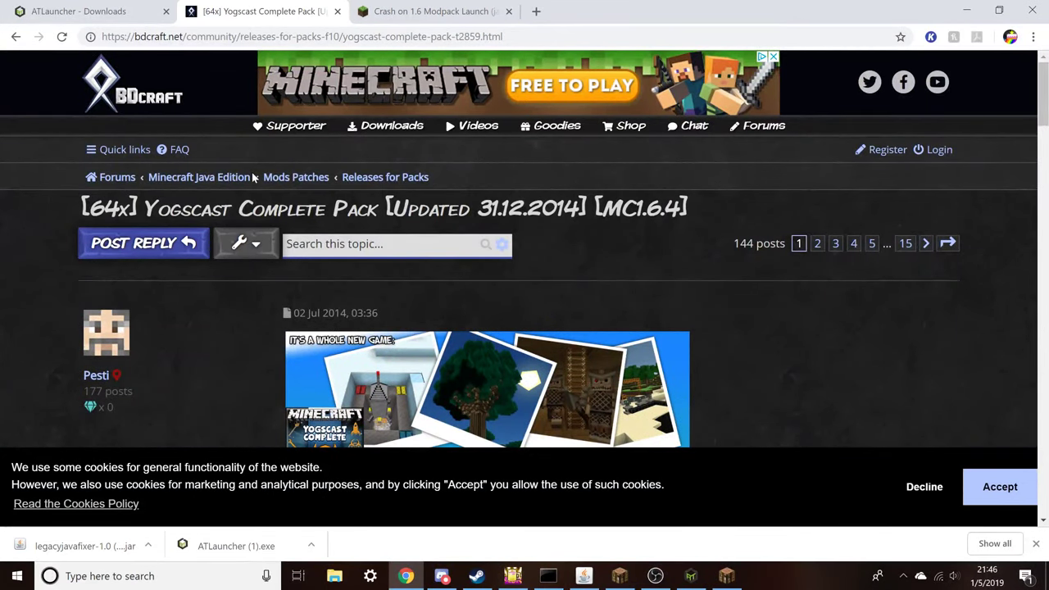
scroll(254, 177, "down", 7)
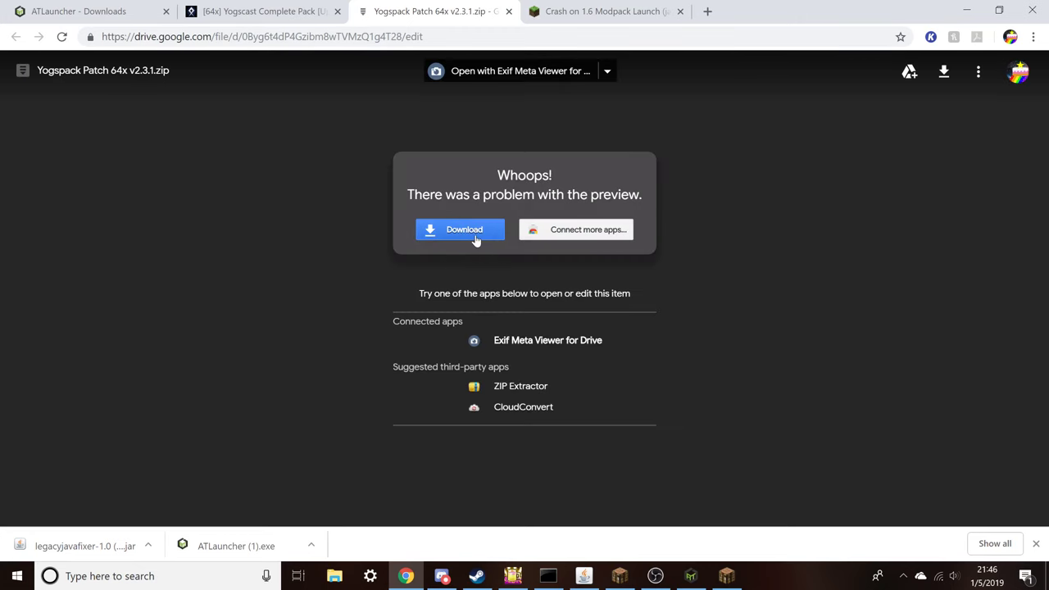
left_click(475, 236)
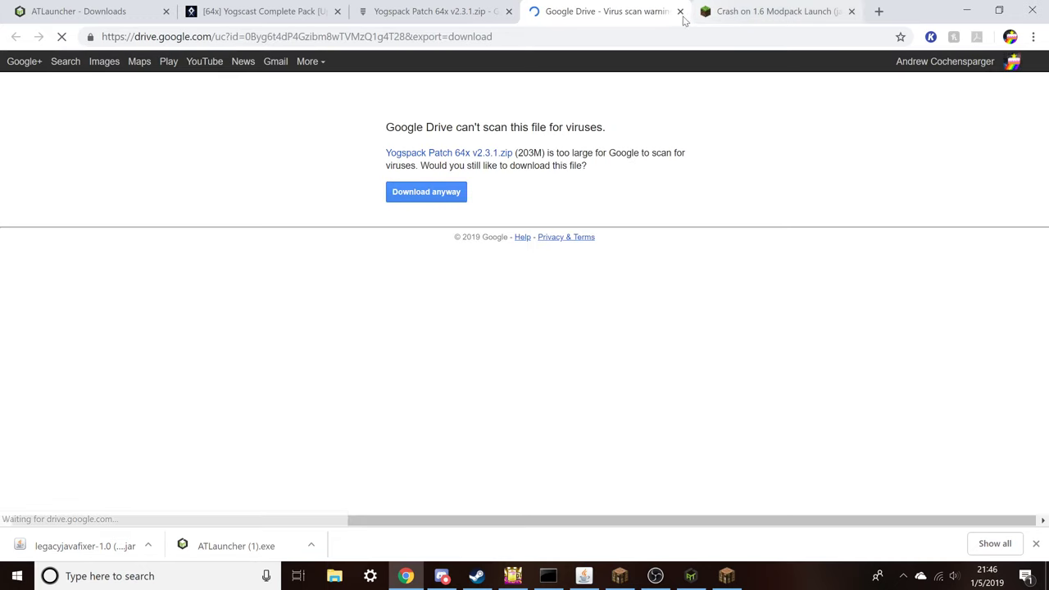
left_click(444, 193)
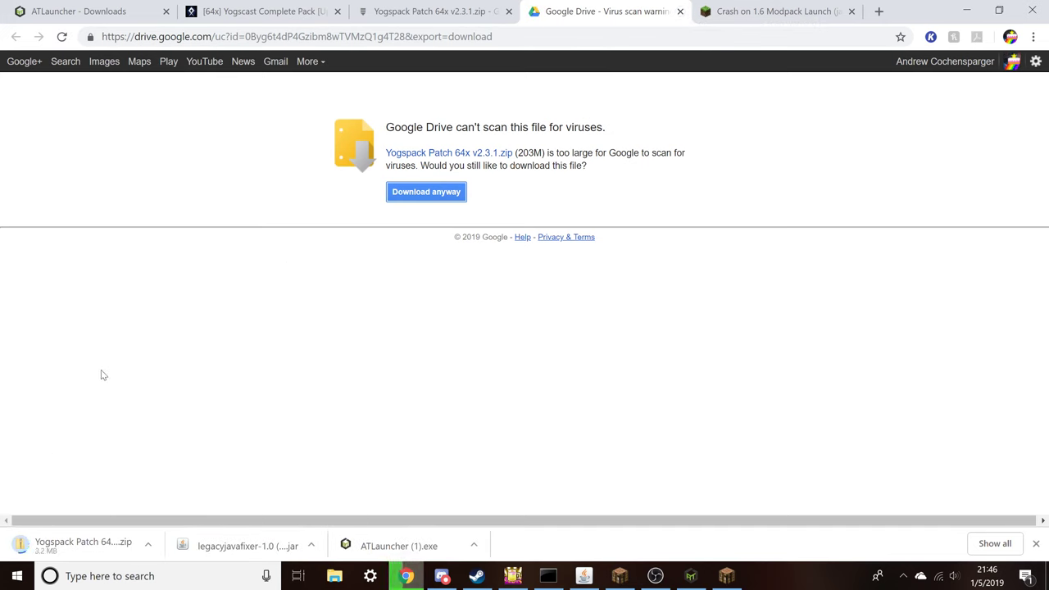
Cancel the Yogspack Patch download, close both Drive tabs and minimize Chrome.
left_click_drag(523, 154, 541, 151)
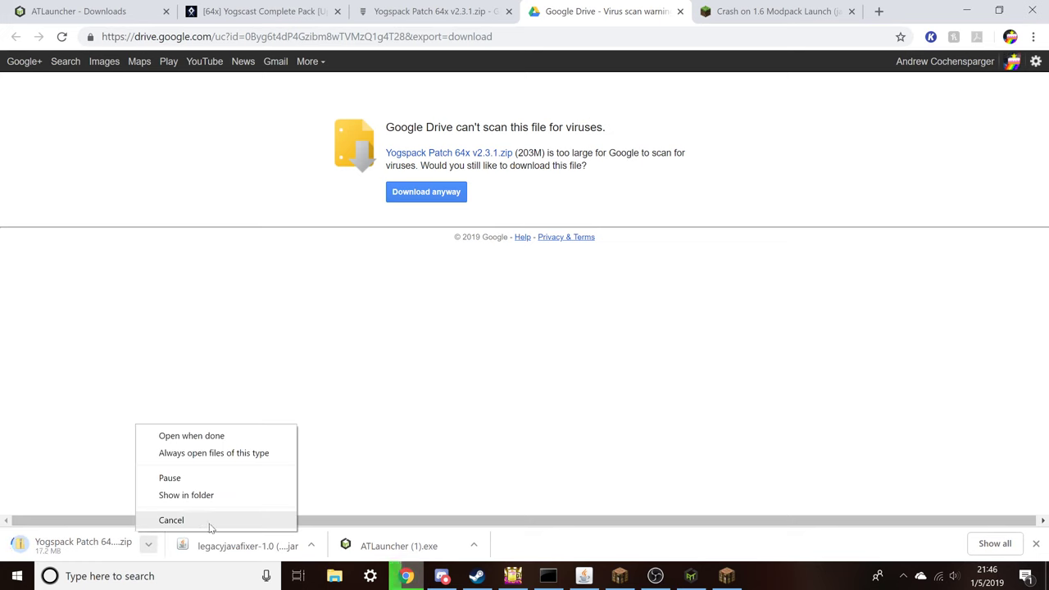
left_click(209, 522)
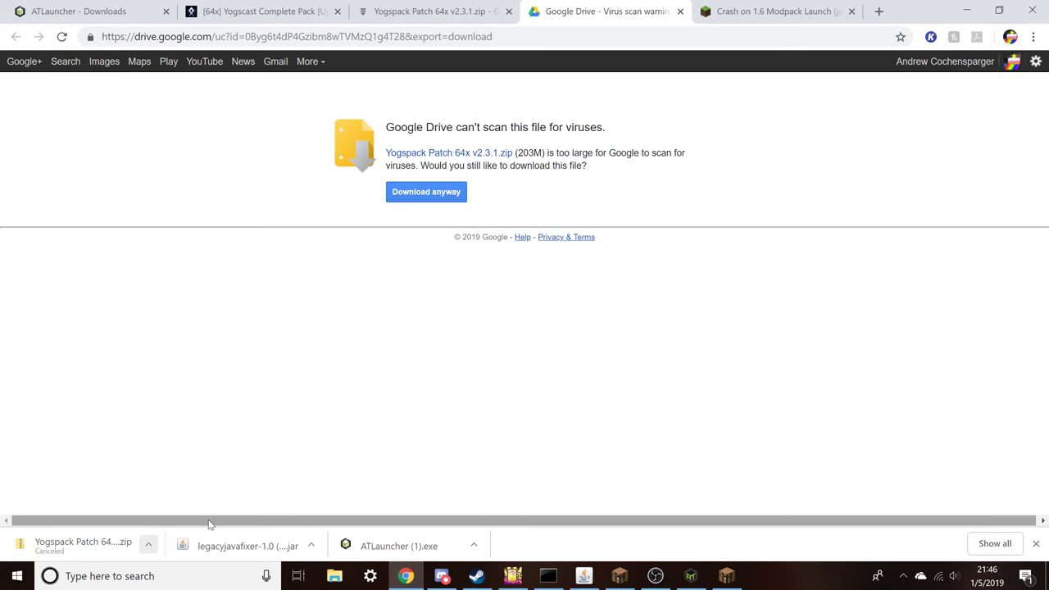
left_click(678, 12)
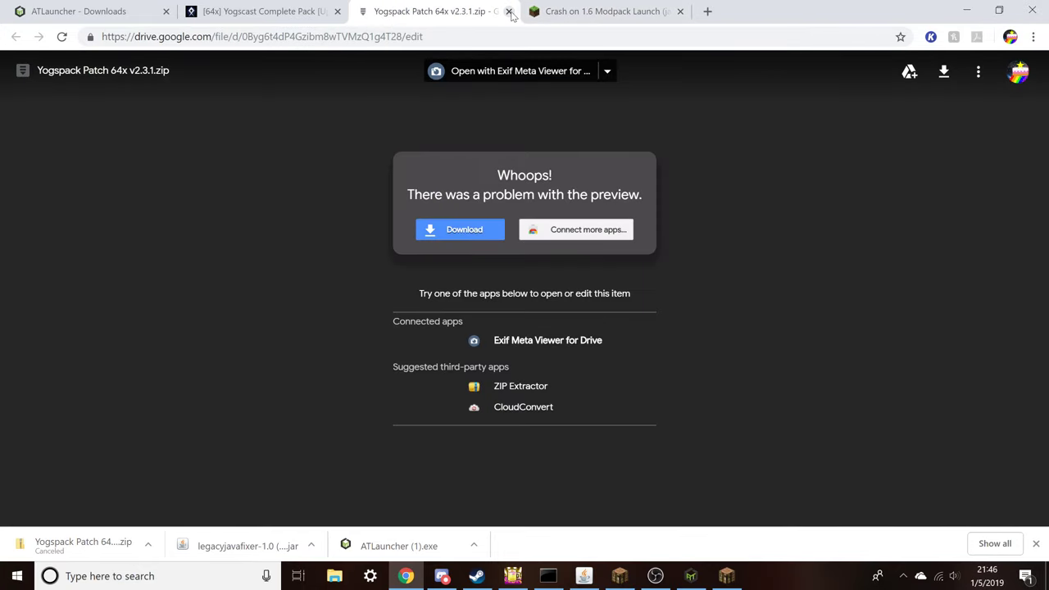
left_click(509, 12)
left_click(967, 11)
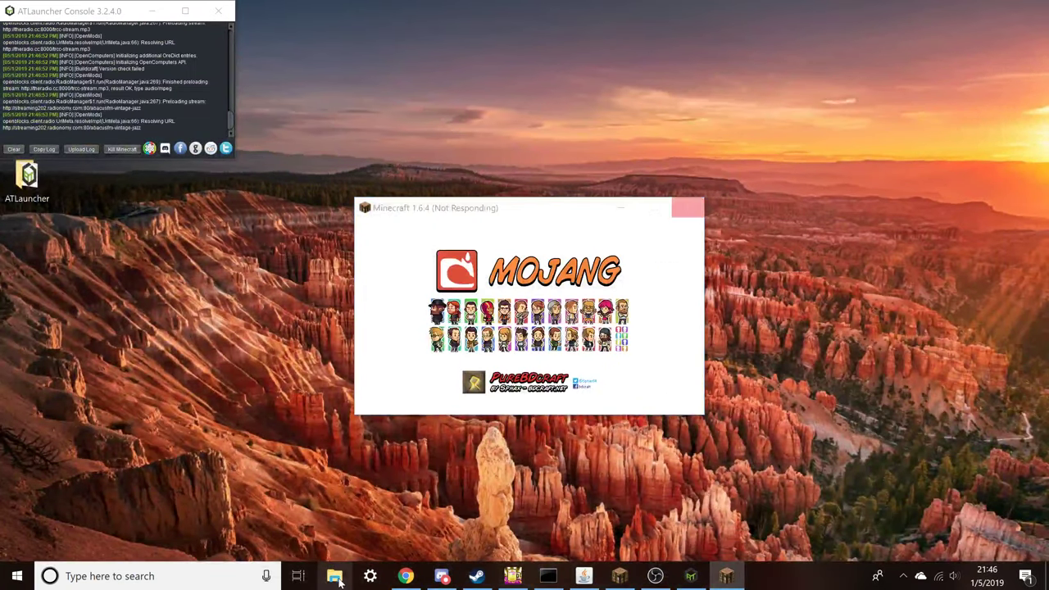
Open Downloads in File Explorer and select the Sphax PureBDcraft 64x MC16 zip.
left_click(339, 578)
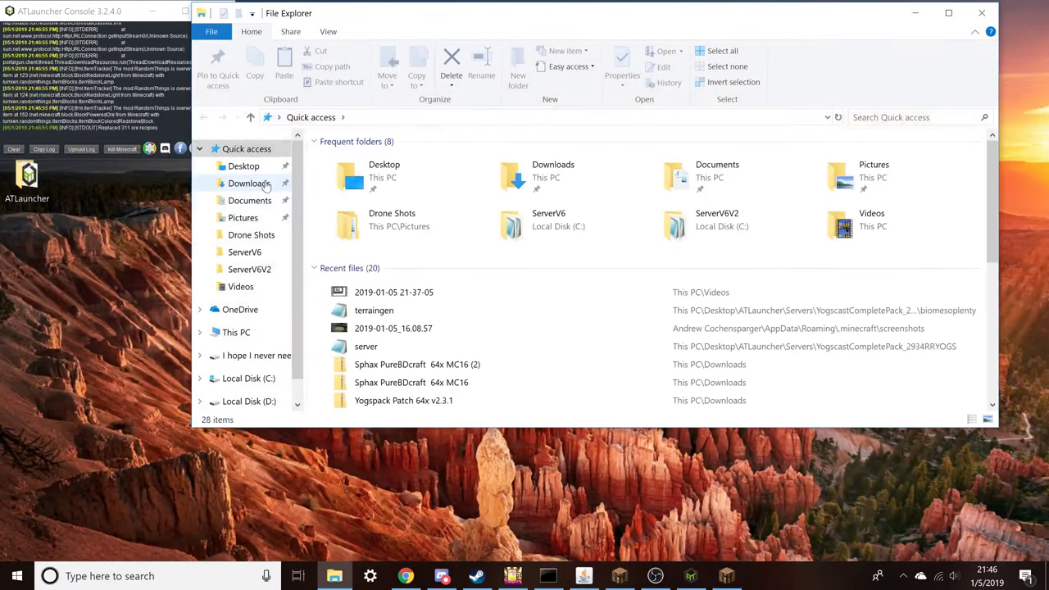
left_click(265, 186)
scroll(483, 246, "down", 10)
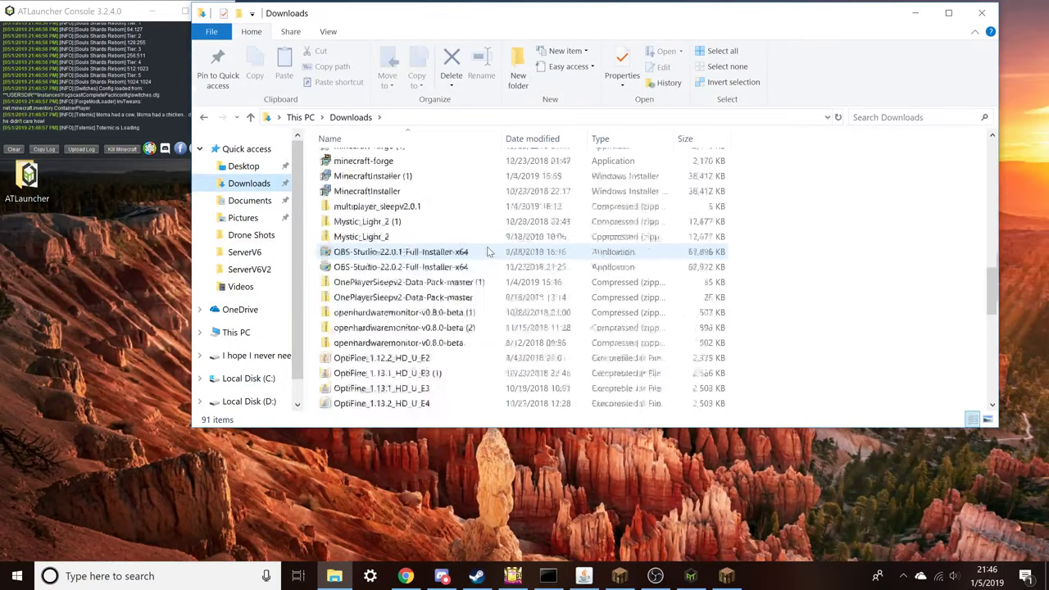
scroll(488, 252, "down", 8)
scroll(488, 251, "up", 2)
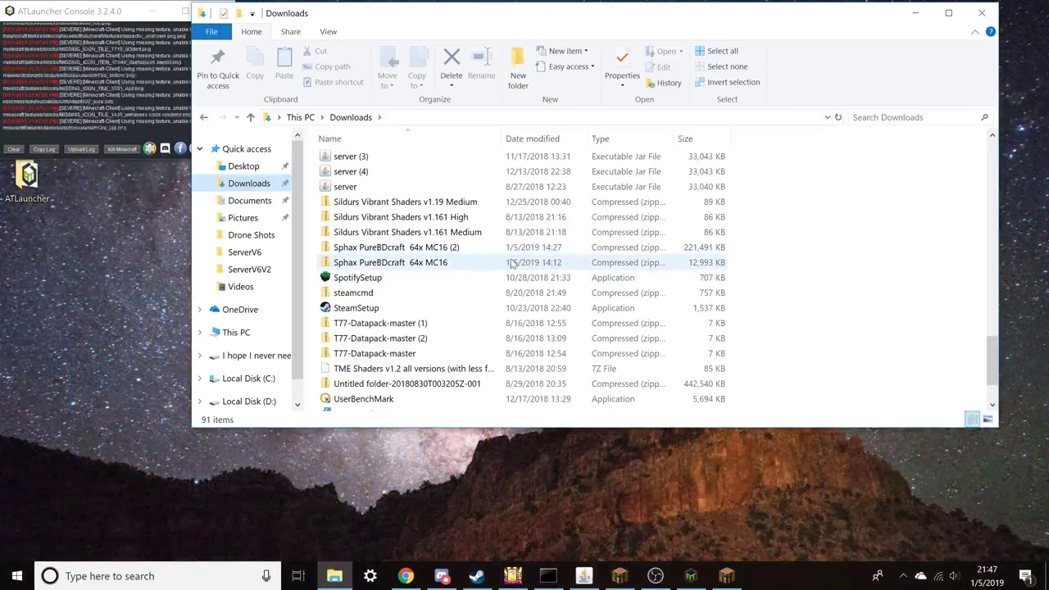
left_click(504, 260)
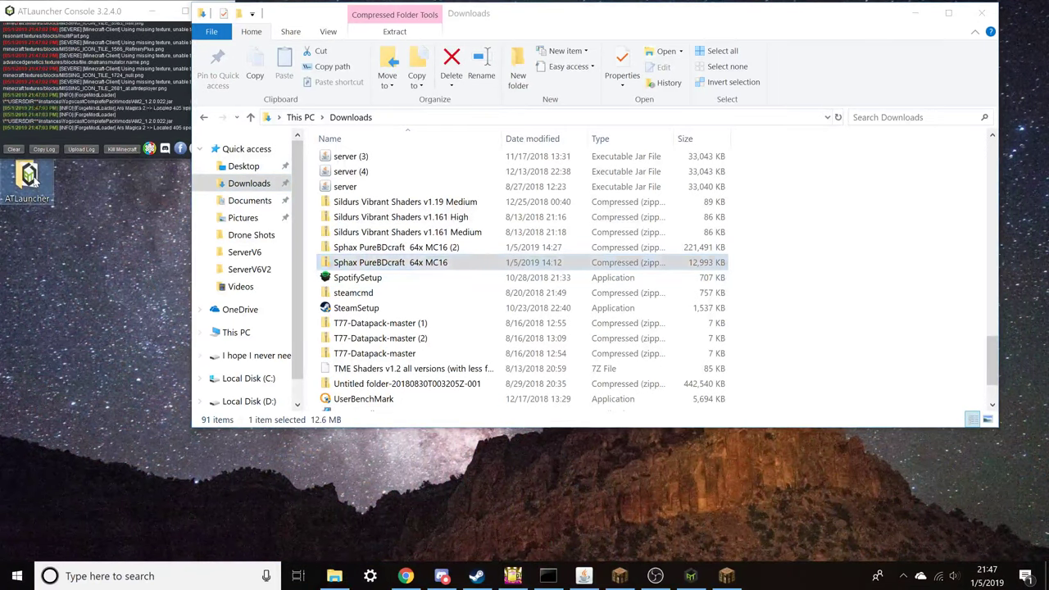
Check ATLauncher > Instances > YogscastCompletePack > resourcepacks for the Sphax zip, then close that window.
double_click(31, 182)
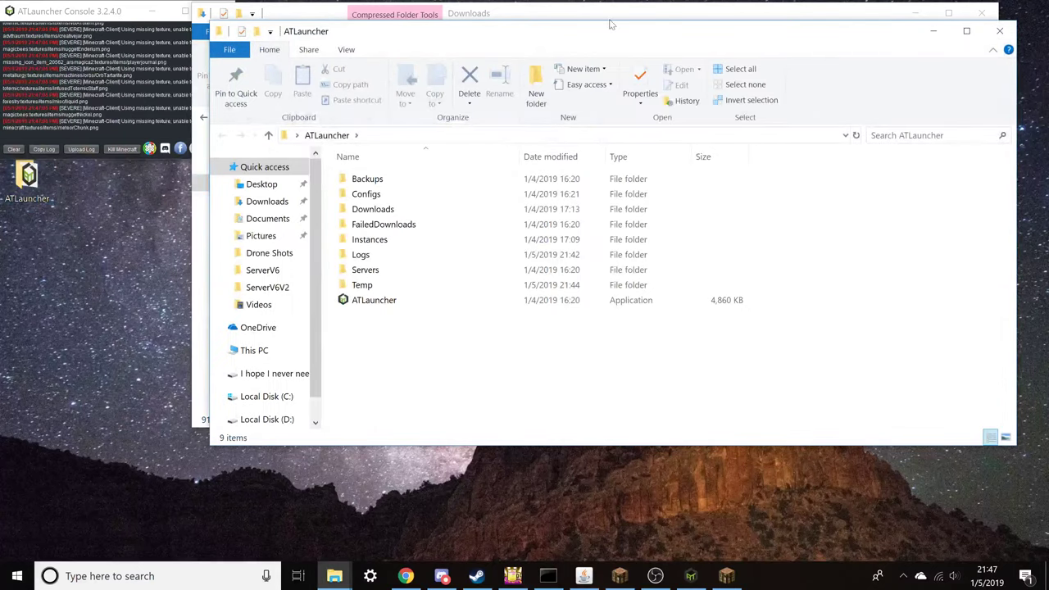
left_click_drag(606, 37, 636, 41)
double_click(451, 243)
double_click(475, 184)
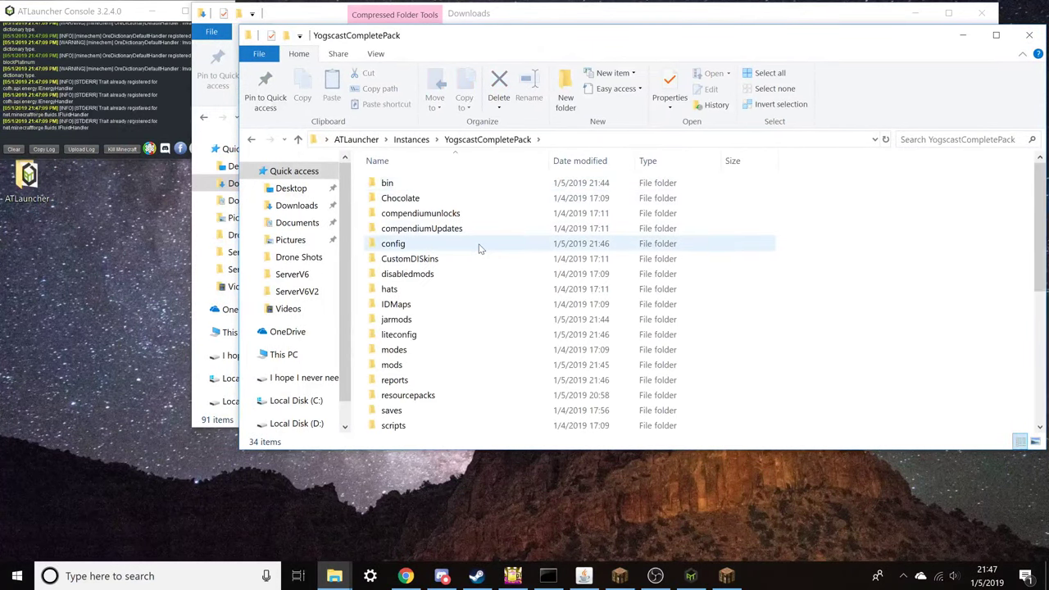
scroll(479, 246, "down", 2)
double_click(461, 321)
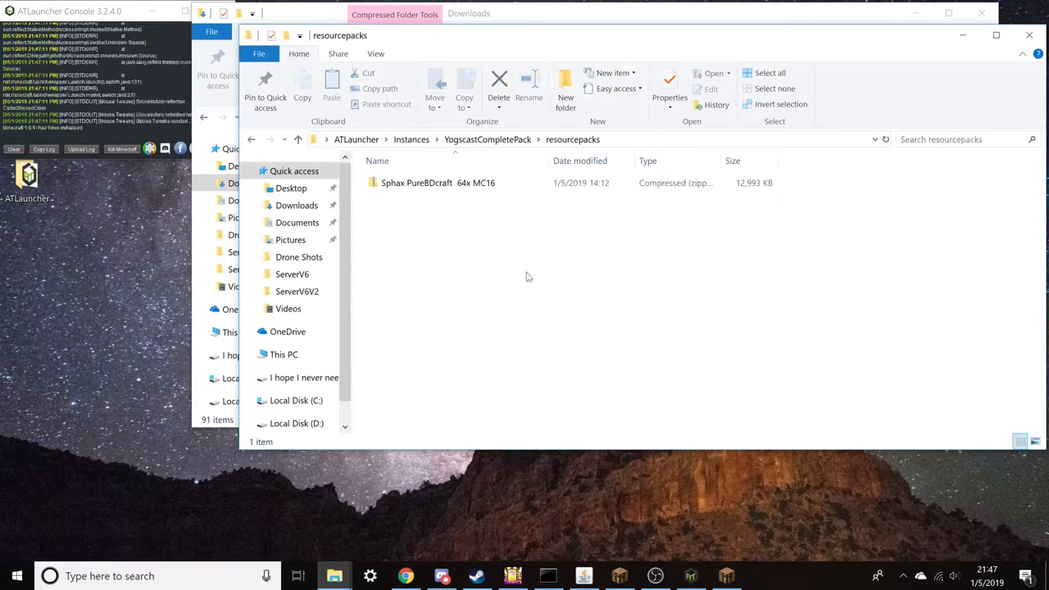
left_click_drag(605, 38, 491, 54)
left_click(882, 55)
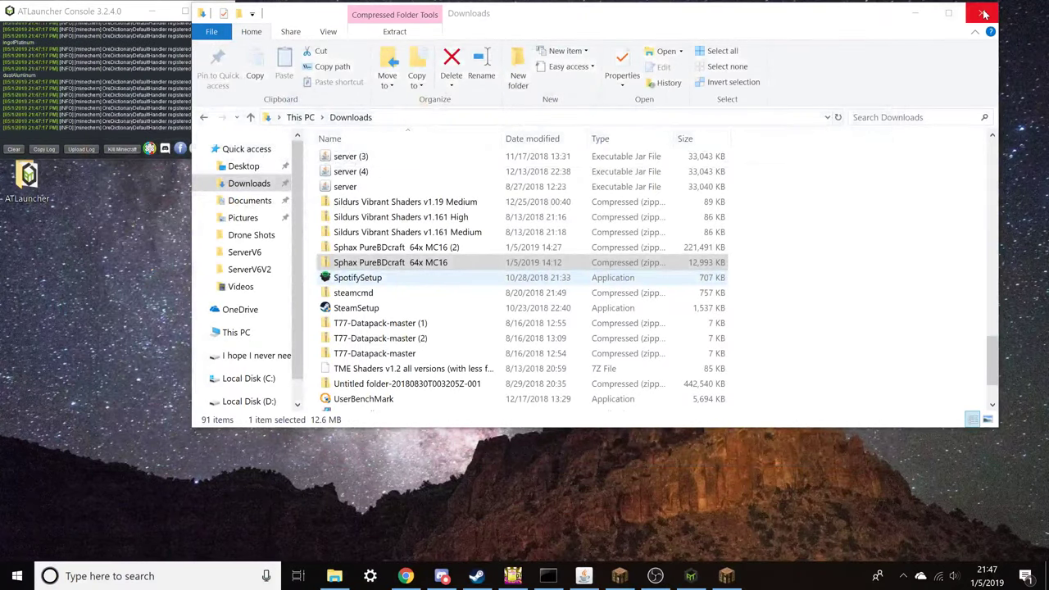
Close the Downloads window and switch Minecraft's resource pack to Default, returning to the main menu.
left_click(981, 13)
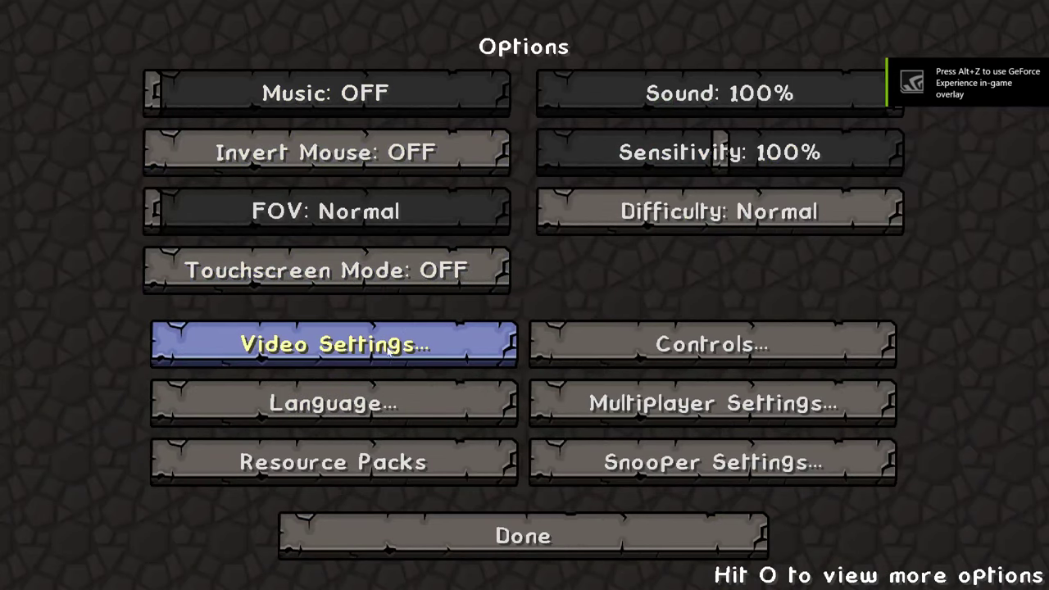
left_click(399, 341)
left_click(573, 548)
left_click(419, 463)
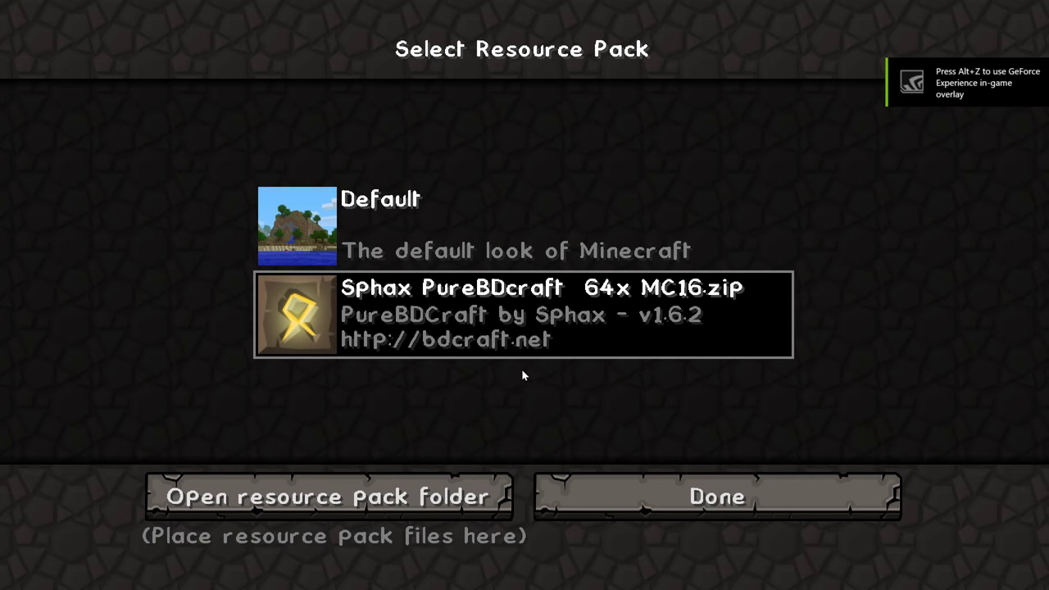
left_click(426, 246)
left_click(667, 492)
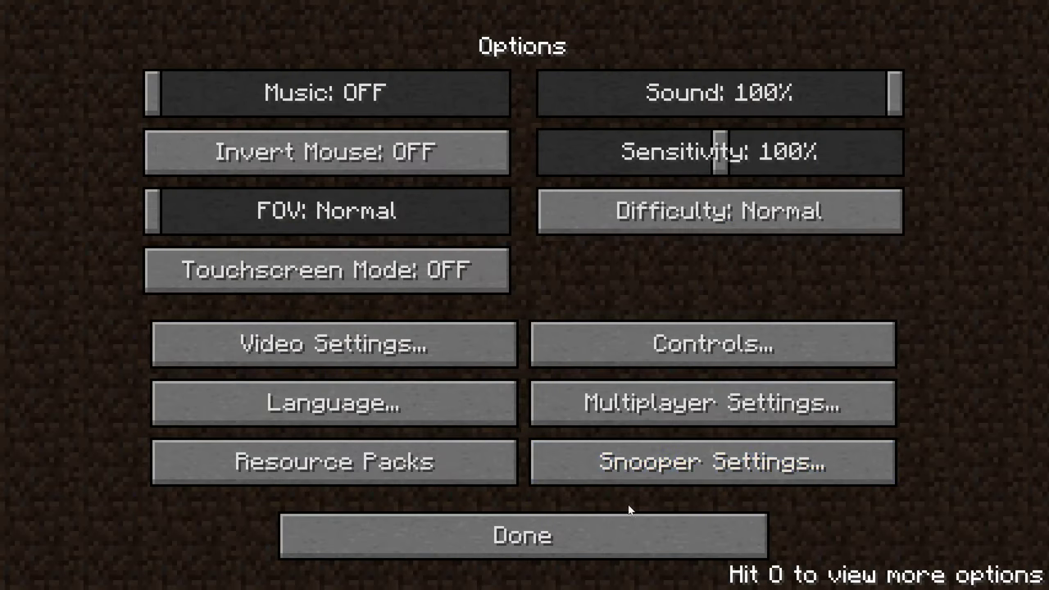
left_click(622, 520)
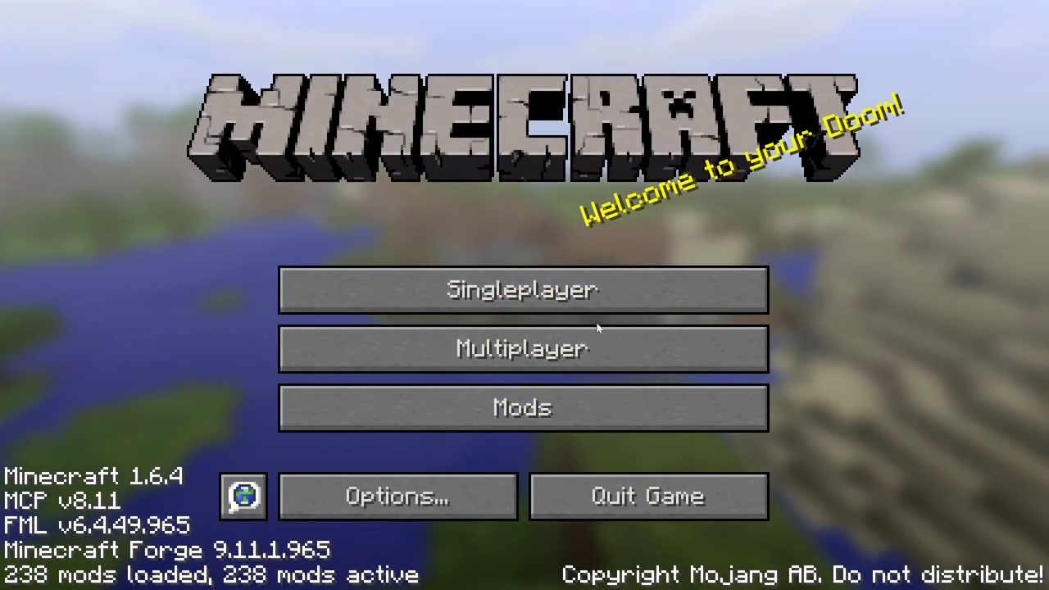
Scroll through the Mods list of loaded mods and return to the title menu.
left_click(575, 400)
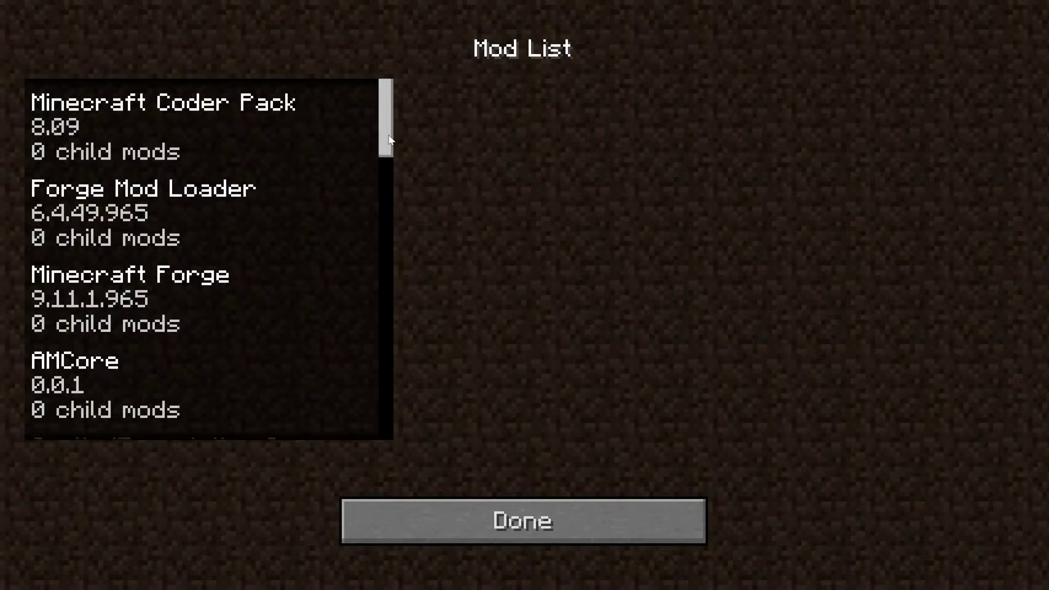
left_click_drag(389, 141, 407, 469)
left_click(438, 501)
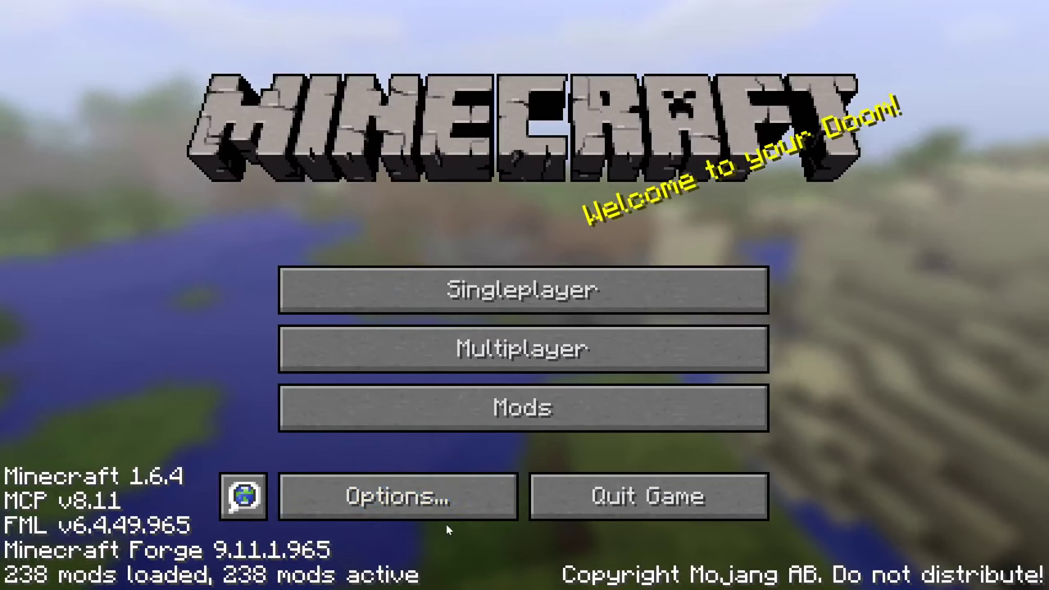
Select the Sphax PureBDcraft 64x MC16 resource pack, then briefly view the Singleplayer world list.
left_click(460, 511)
left_click(435, 467)
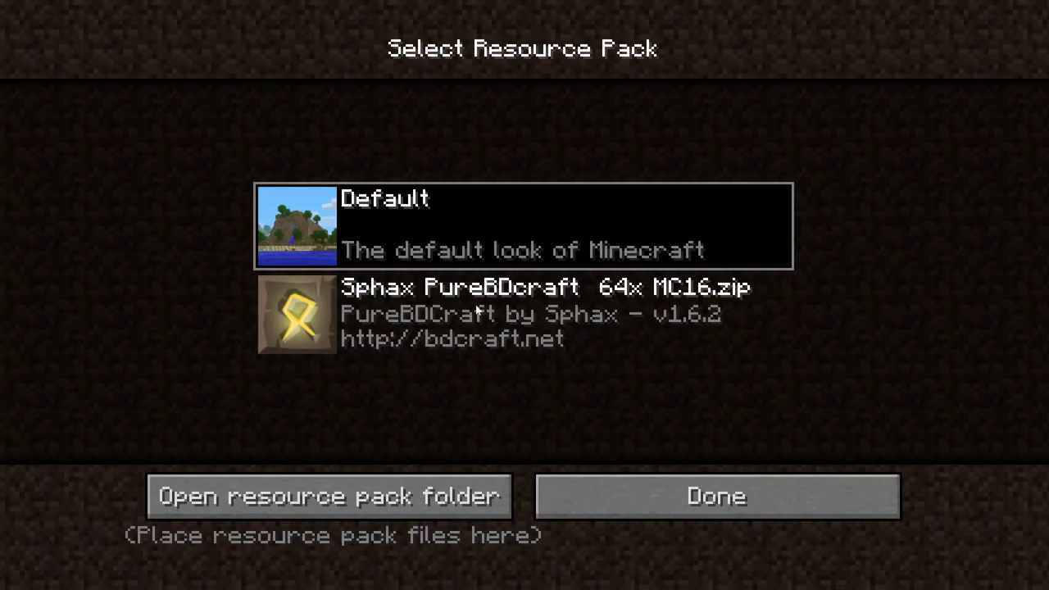
left_click(521, 302)
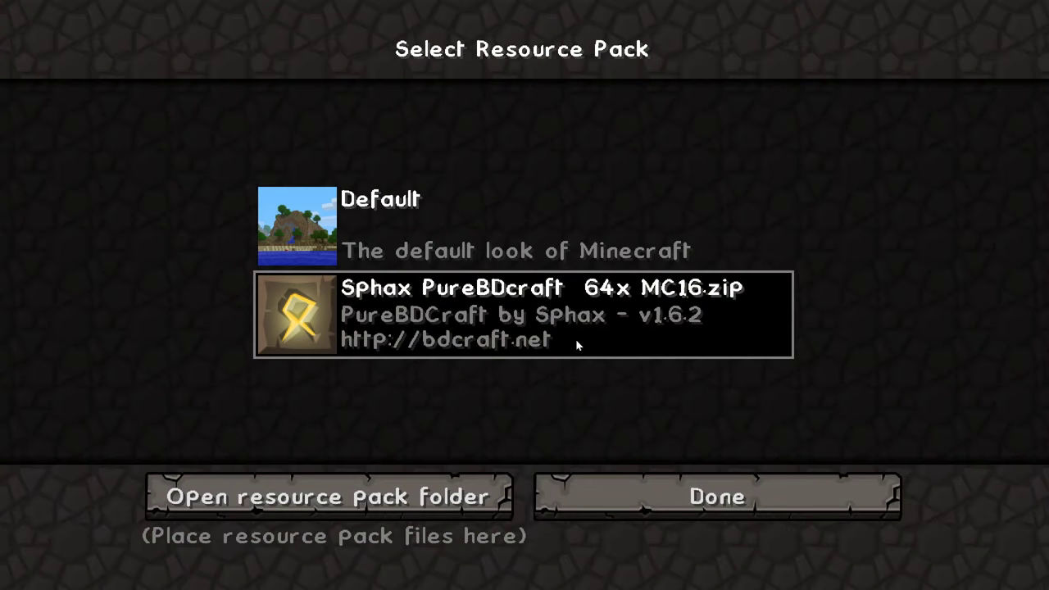
left_click(672, 500)
left_click(596, 538)
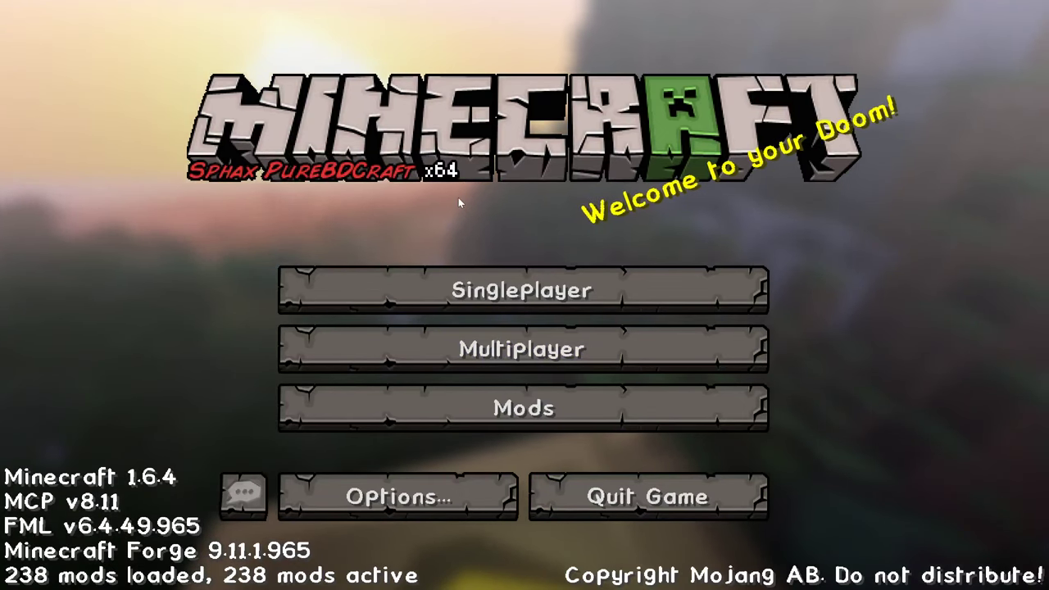
left_click(515, 287)
left_click(811, 545)
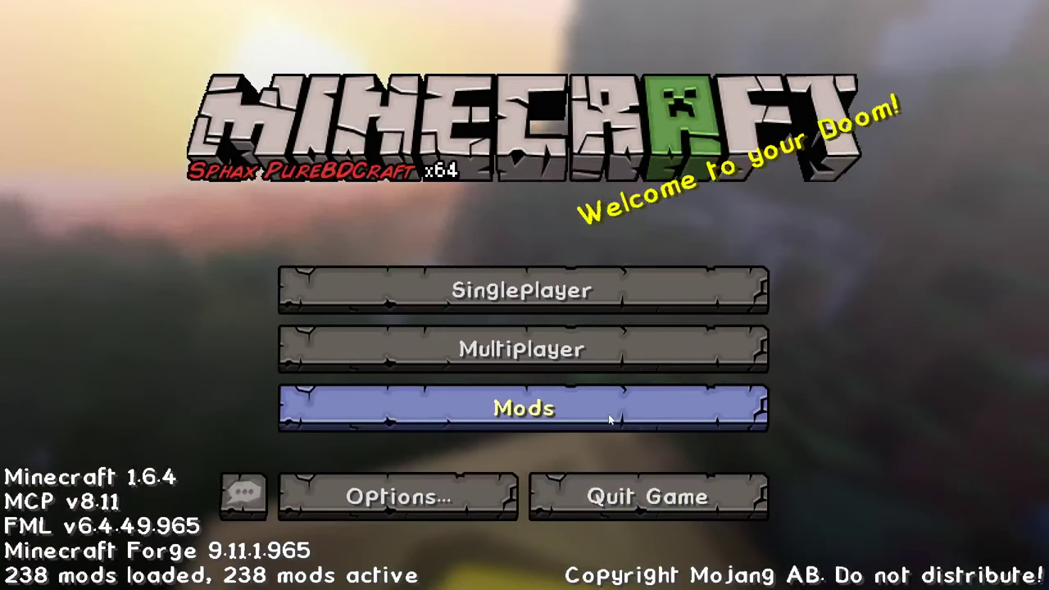